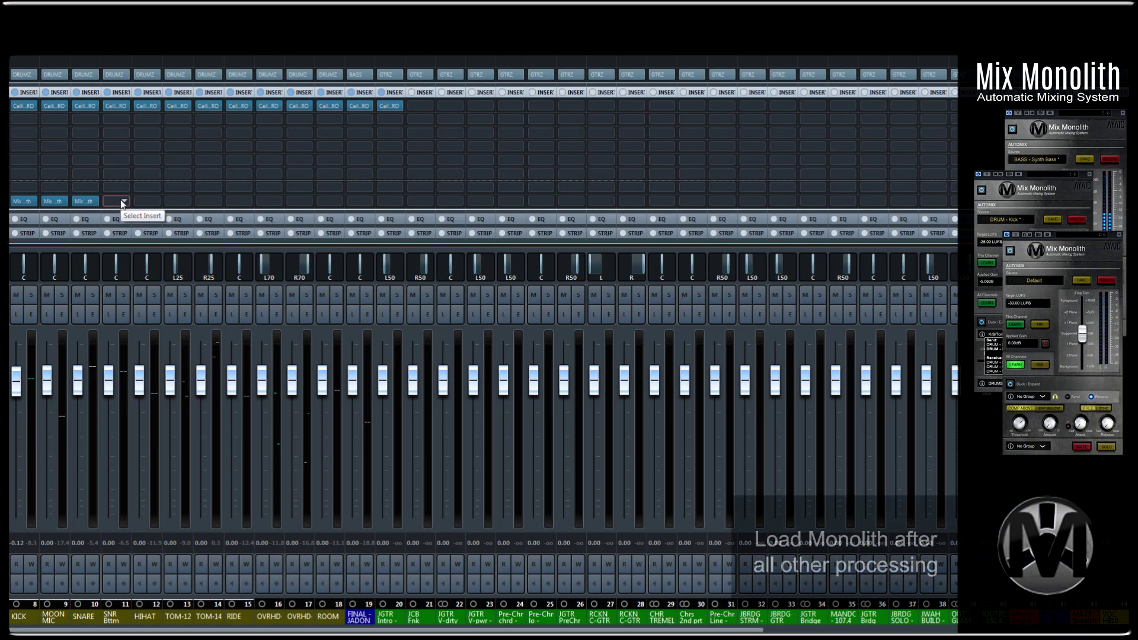
Load Mix Monolith from the Ayaic folder into an empty insert, then bring up KICK's Mix Monolith editor
click(123, 203)
click(119, 243)
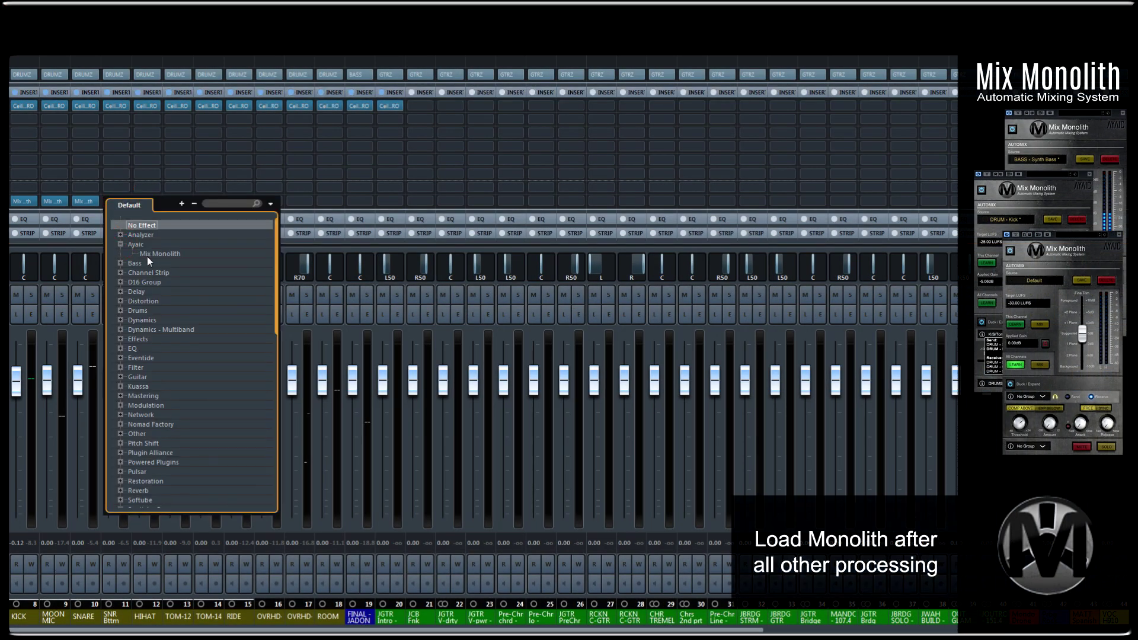
click(147, 255)
click(27, 201)
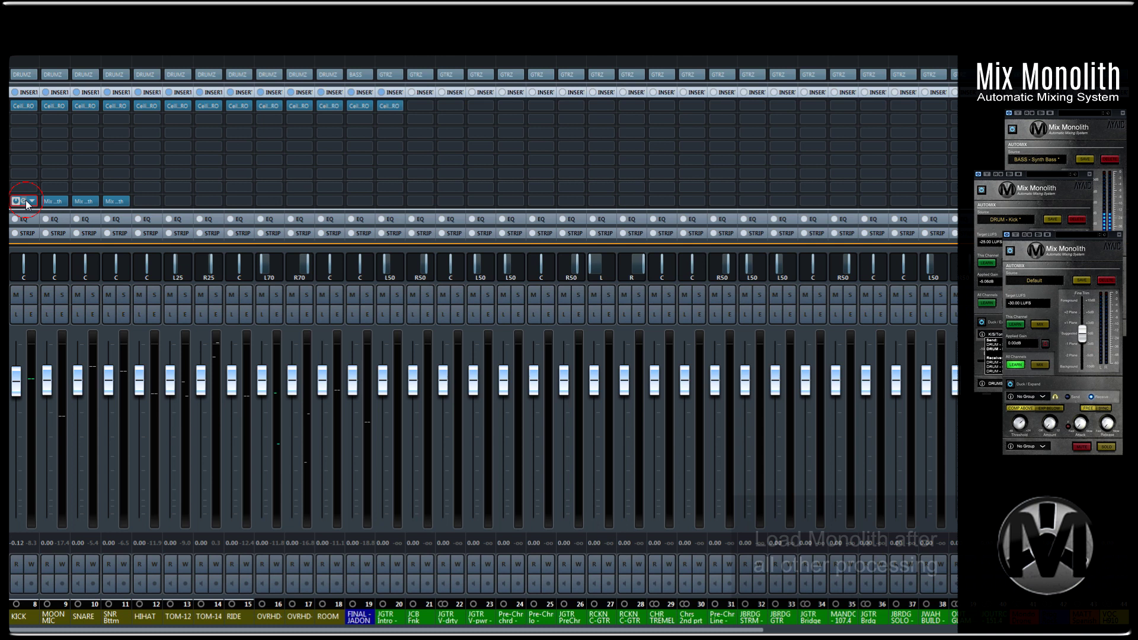
Give the KICK Mix Monolith the Drum > Kick factory source preset
click(425, 231)
mouse_move(419, 244)
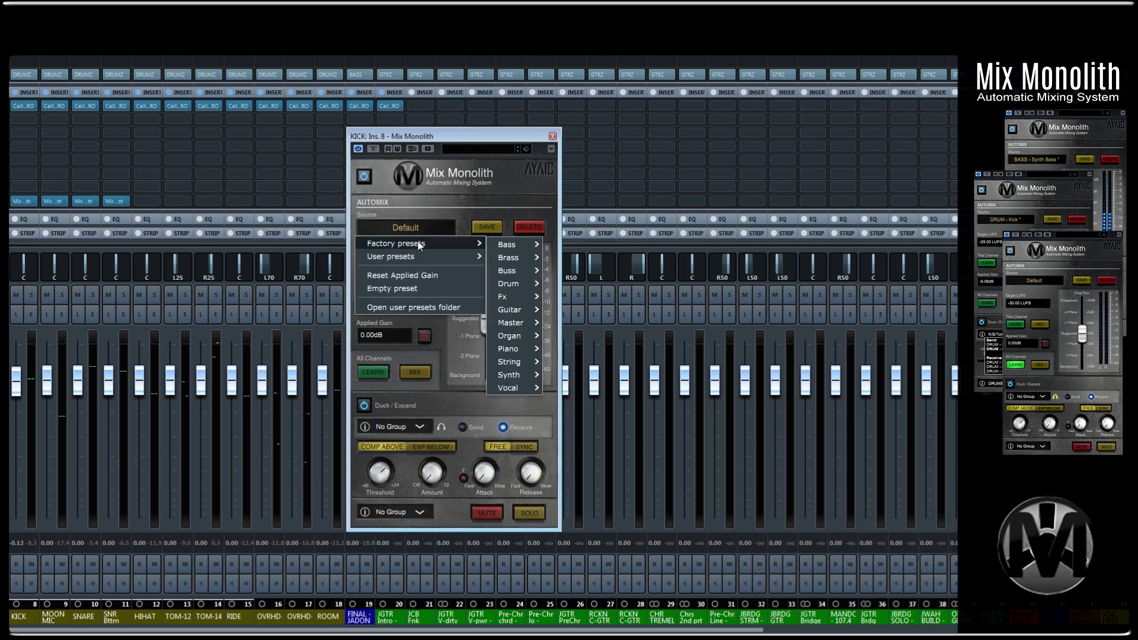
mouse_move(520, 287)
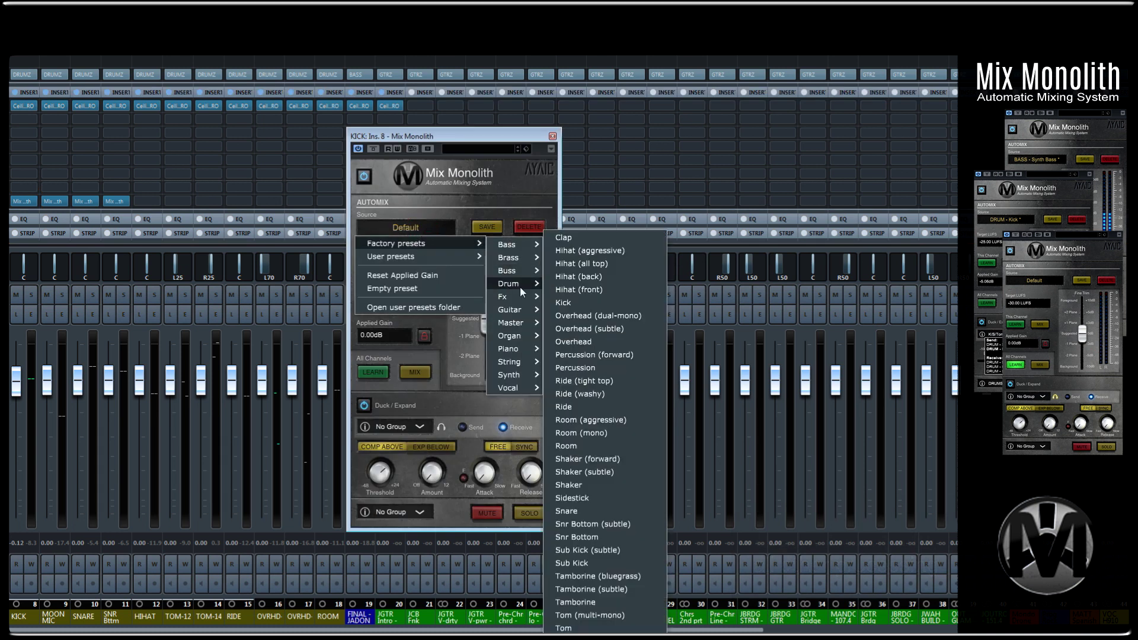
click(578, 307)
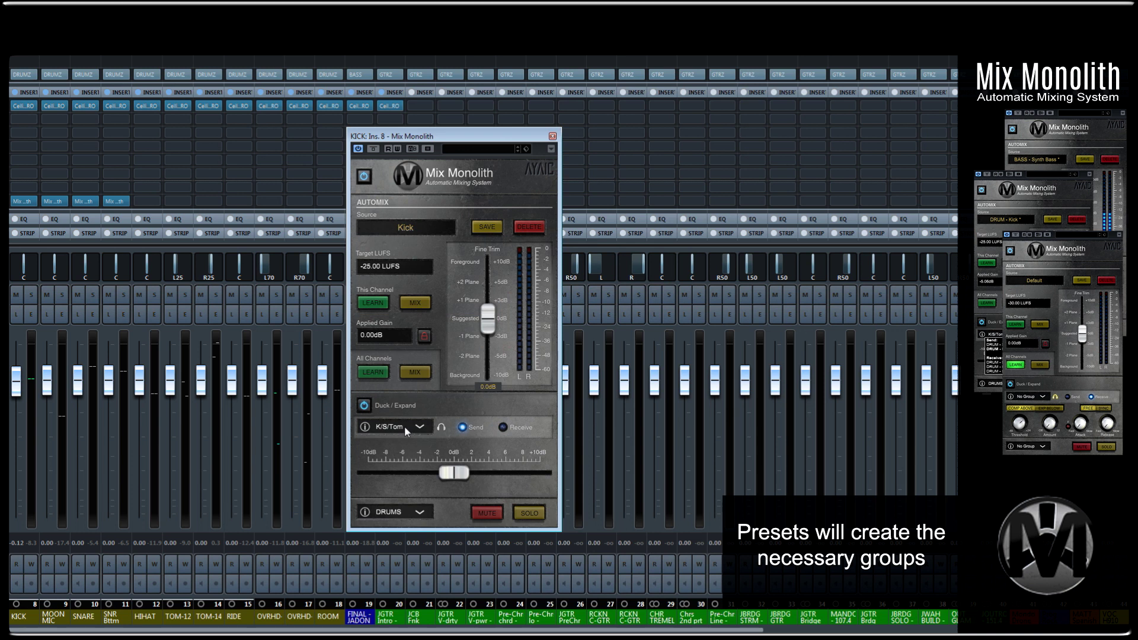
Give the SNARE channel's Mix Monolith the Drum > Snare factory preset
click(87, 202)
click(592, 225)
mouse_move(656, 251)
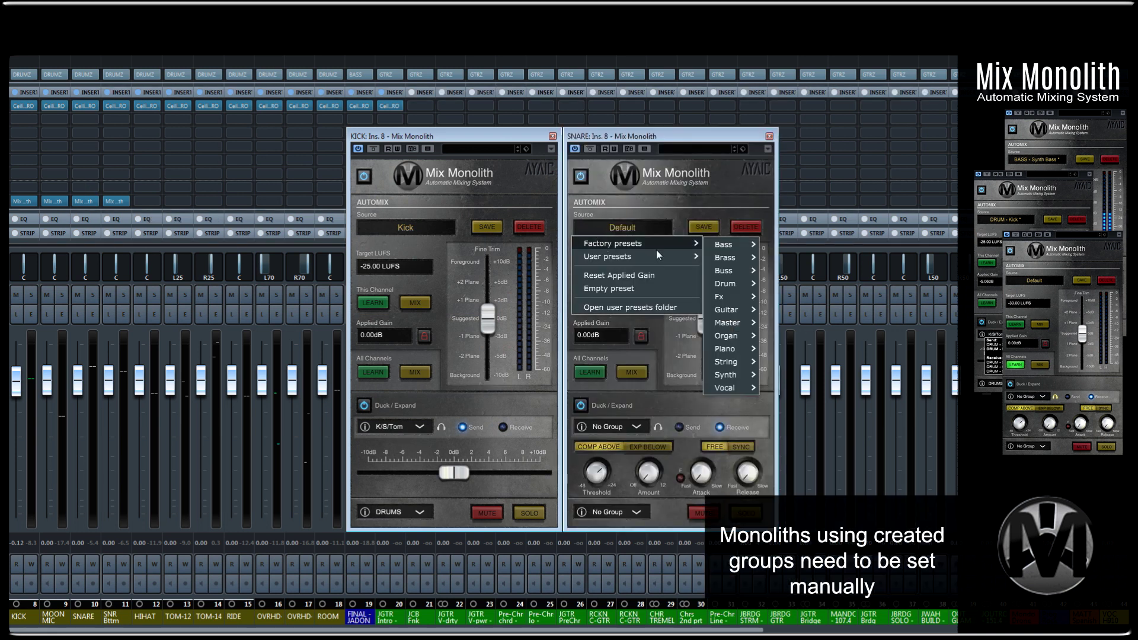
mouse_move(725, 283)
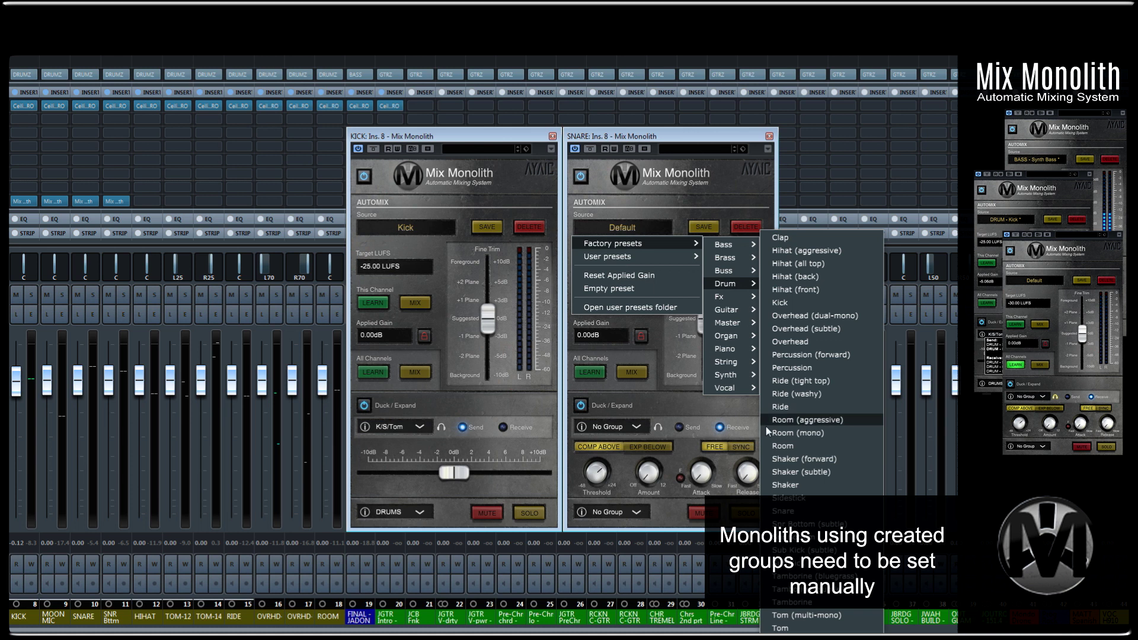
click(797, 513)
Put SNARE in the K/S/Tom duck/expand group and the DRUMS group
click(628, 426)
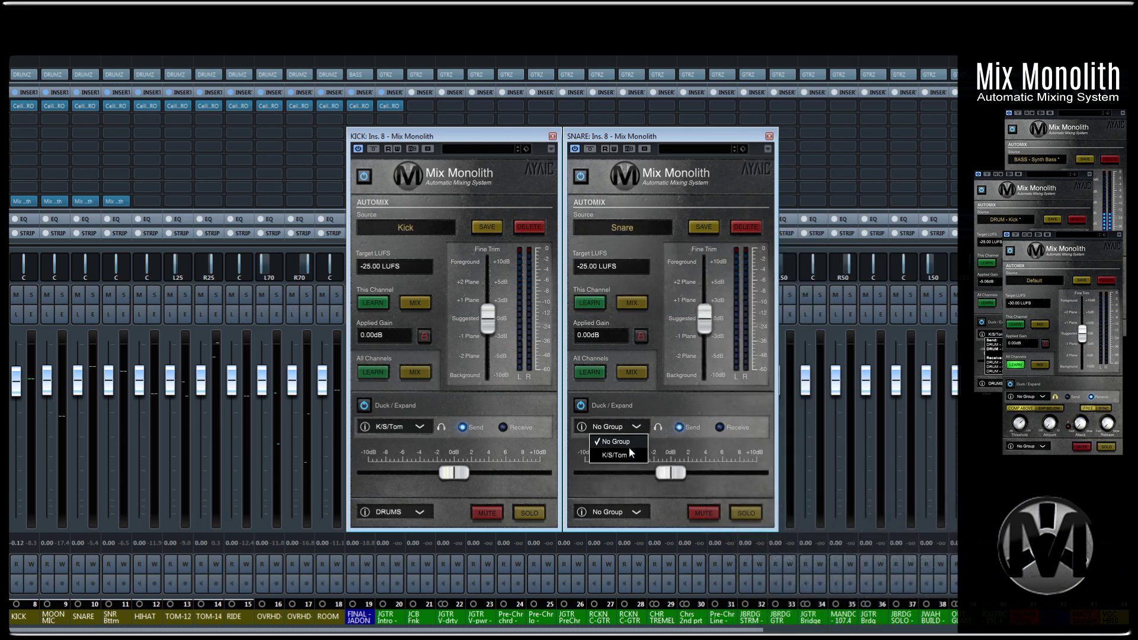
click(629, 454)
click(636, 512)
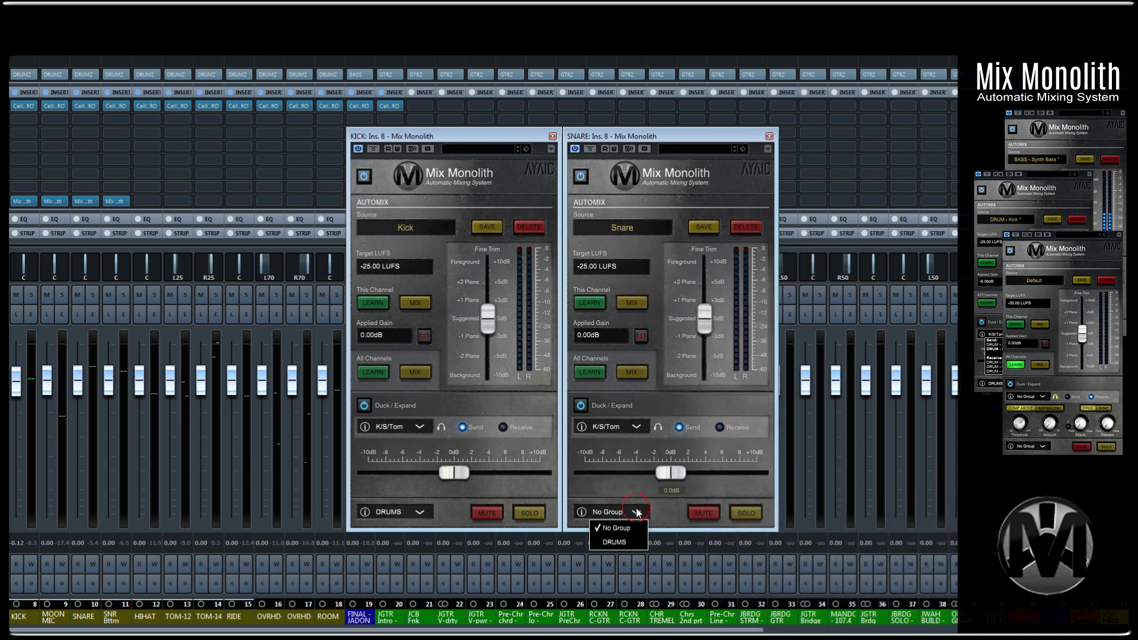
click(625, 542)
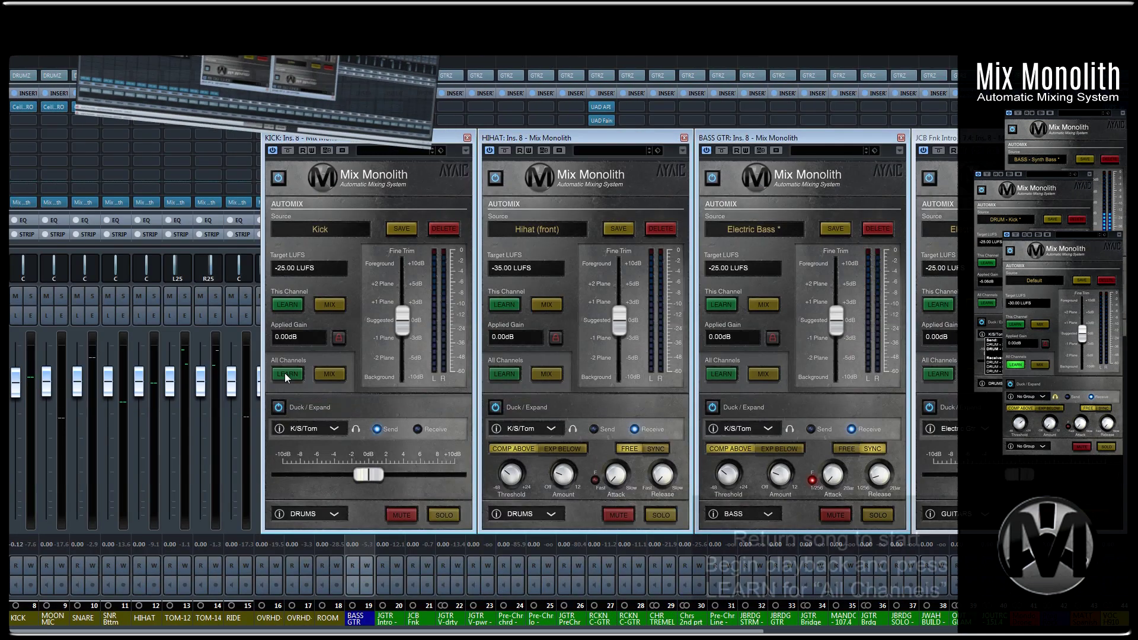
During playback, have Mix Monolith learn and mix all channels, then restart playback
key(space)
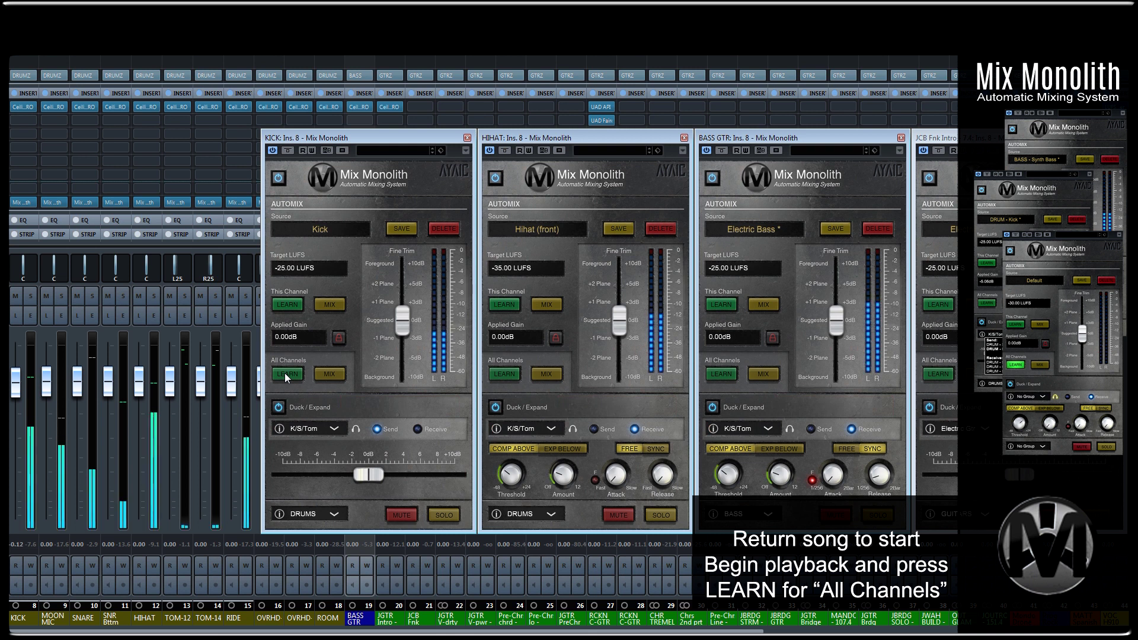
click(284, 372)
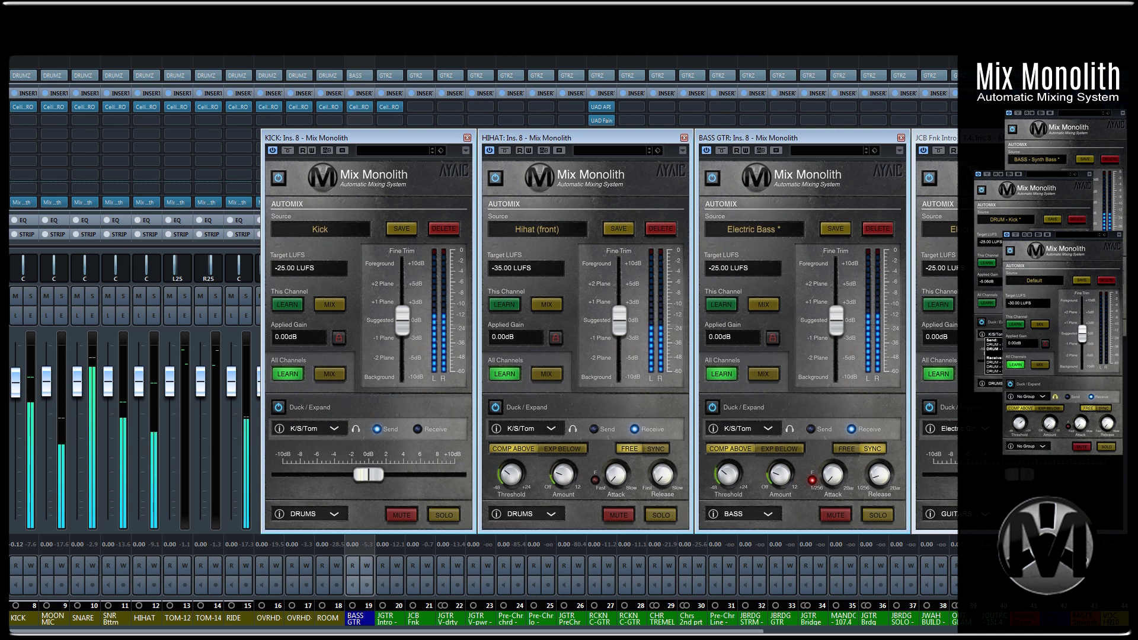
click(329, 374)
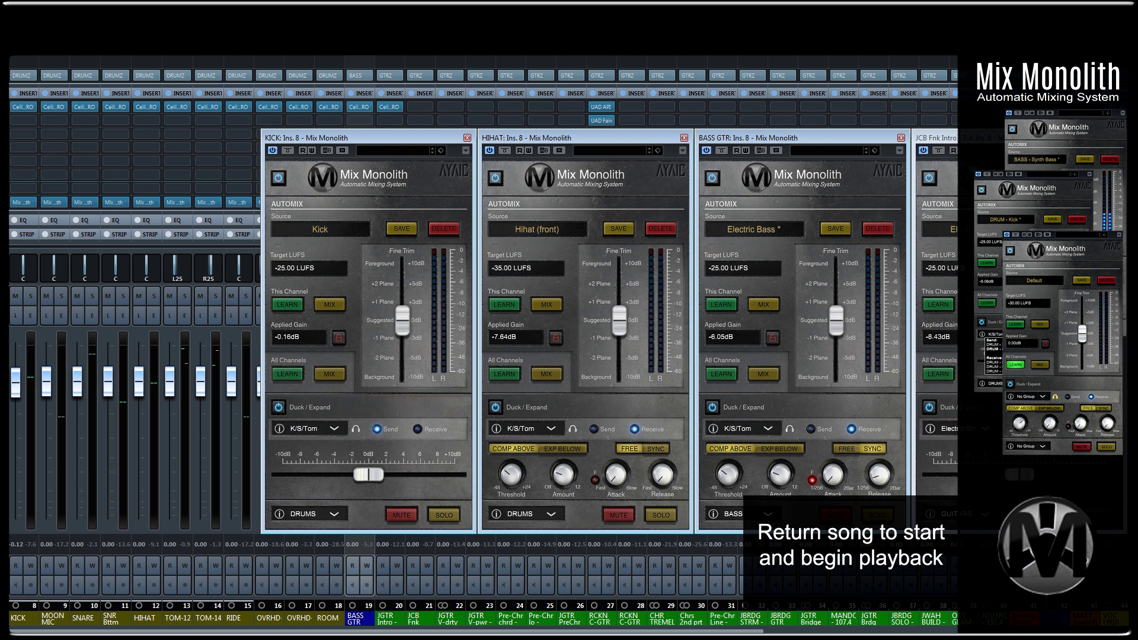
key(space)
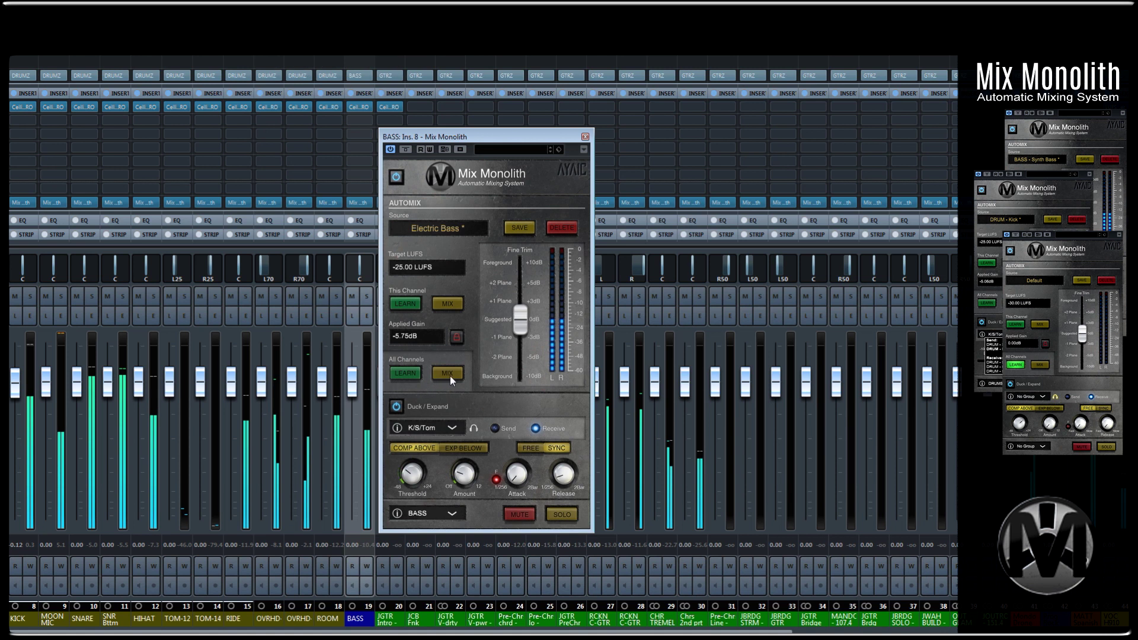
Try the BASS Fine Trim at +2 Plane, -2 Plane, Foreground and Background, ending on Suggested
mouse_move(521, 331)
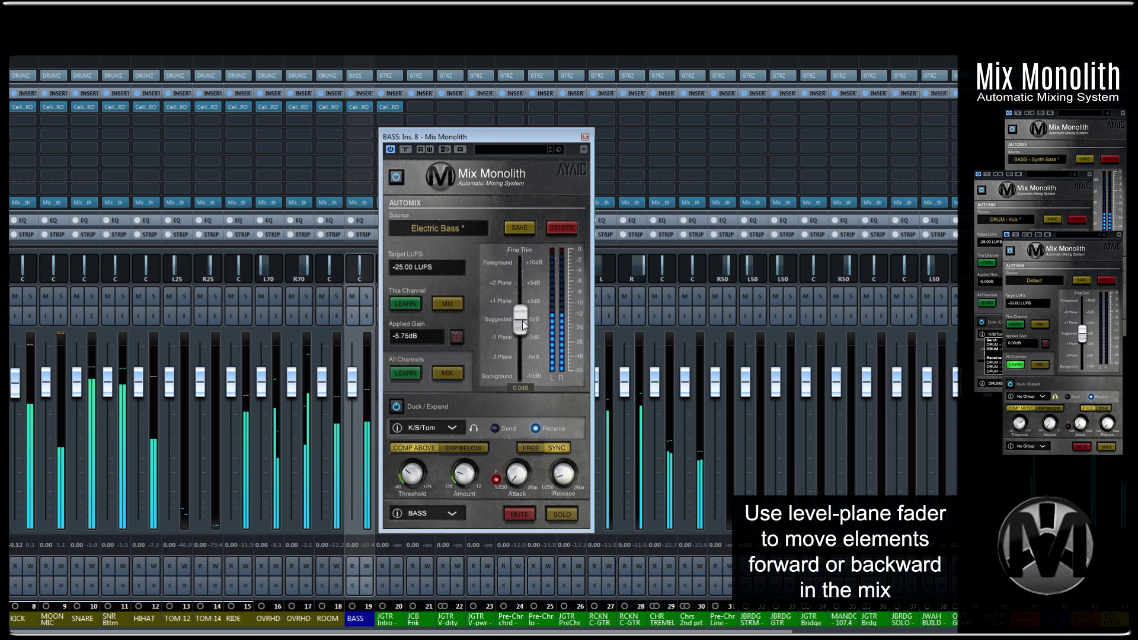
click(503, 281)
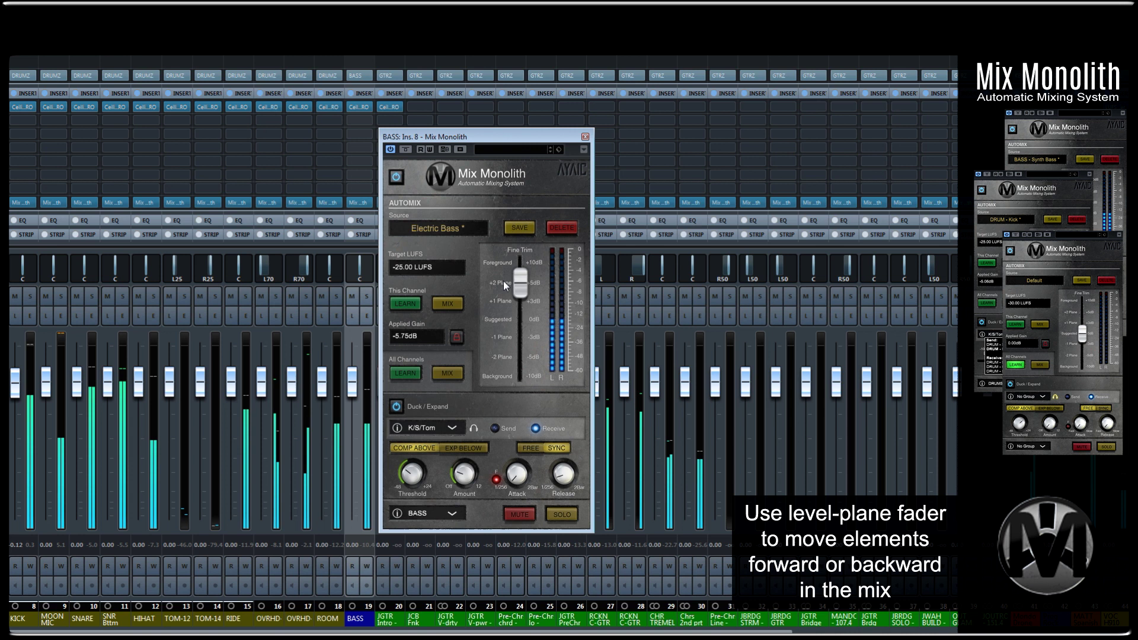
click(501, 357)
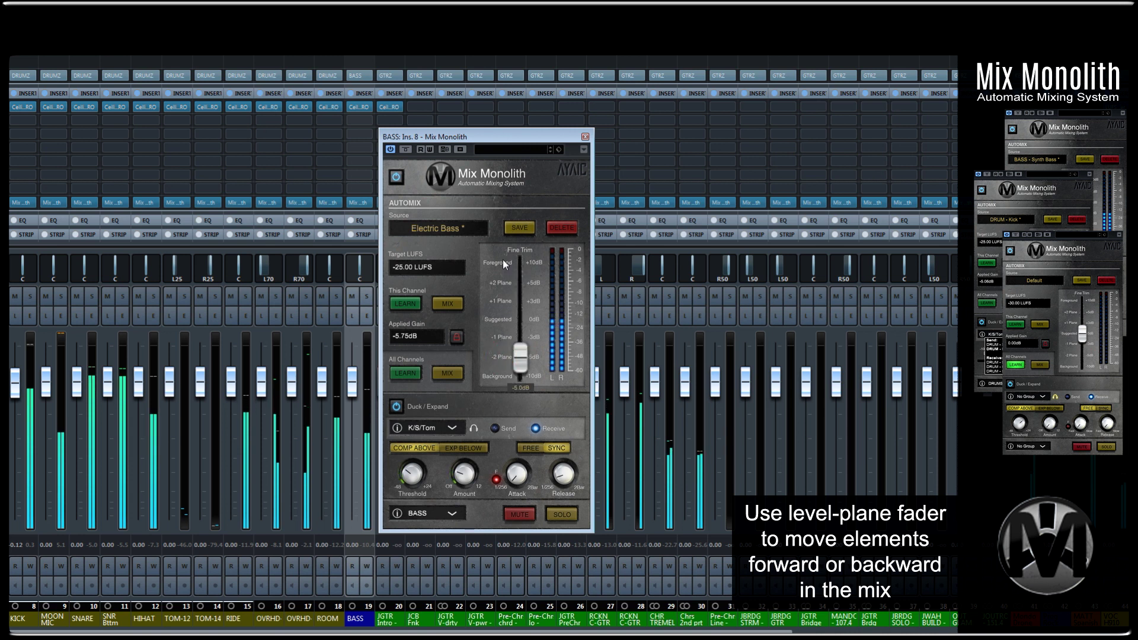
click(503, 262)
click(498, 375)
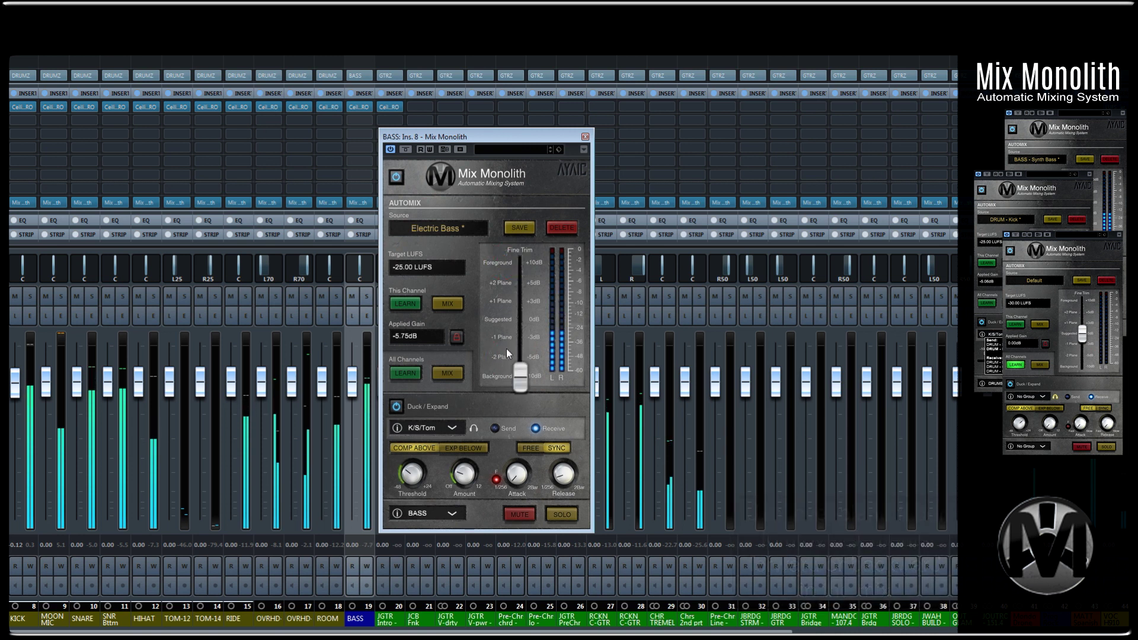
click(500, 318)
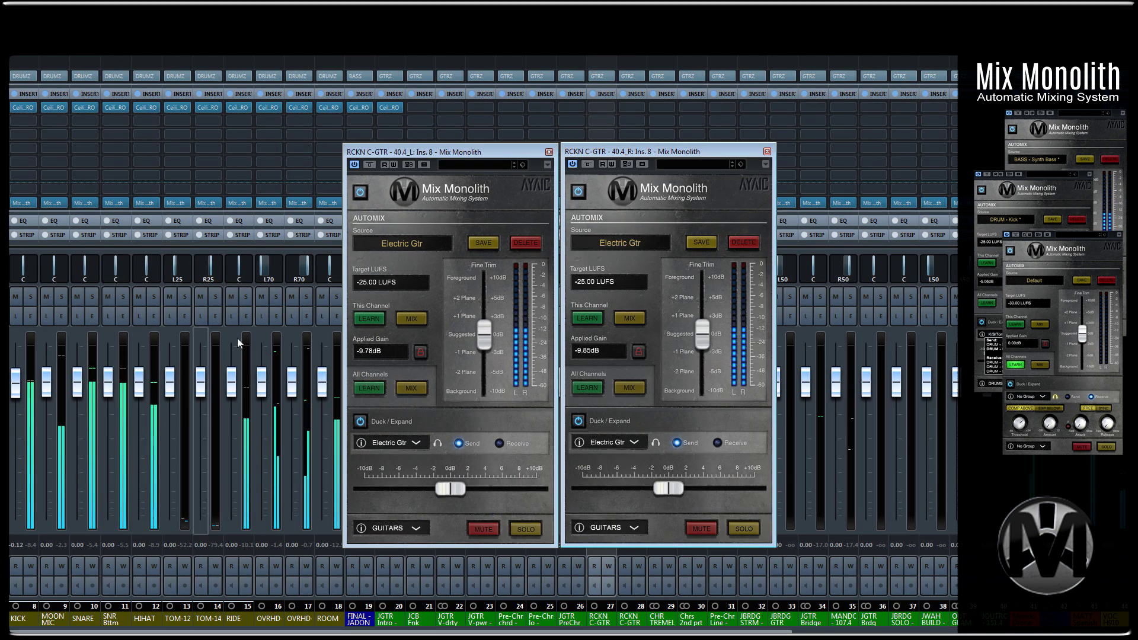
Set the Fine Trim of the left and right RCKN C-GTR Mix Monoliths to -1 Plane
click(467, 351)
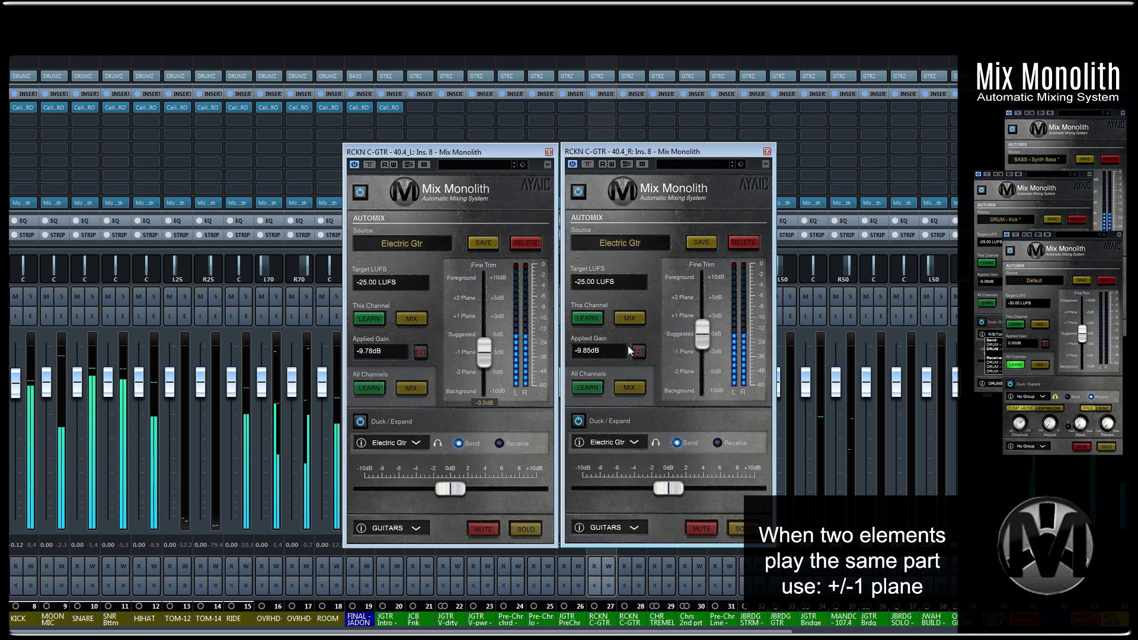
click(682, 351)
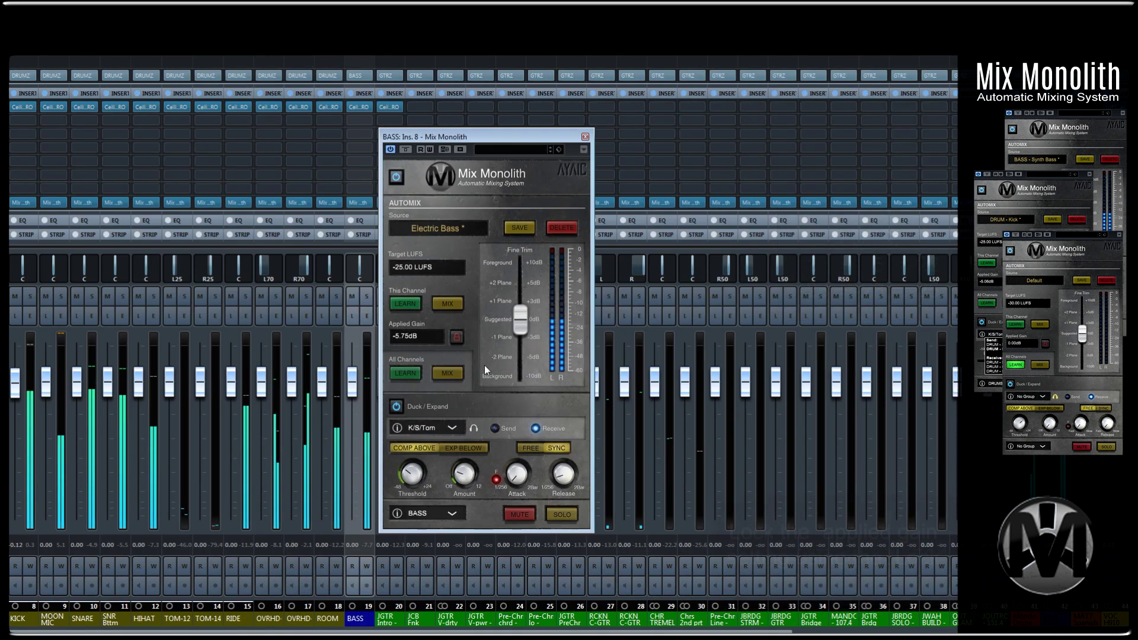
Lock the BASS applied gain and set the BASS channel fader to -5.75 dB
click(458, 336)
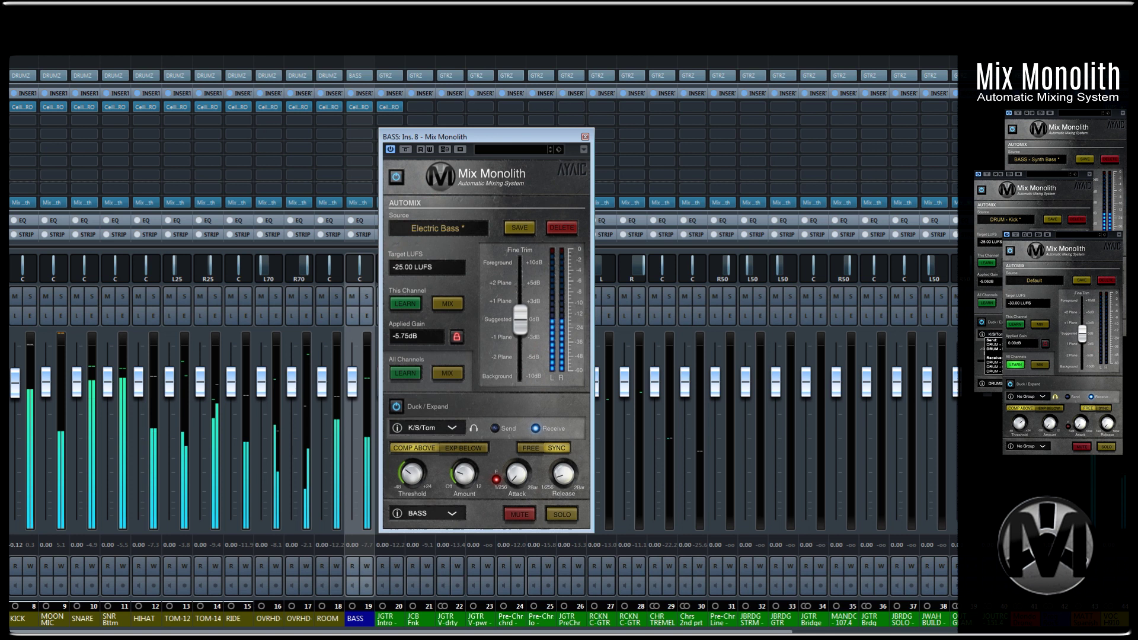
click(353, 545)
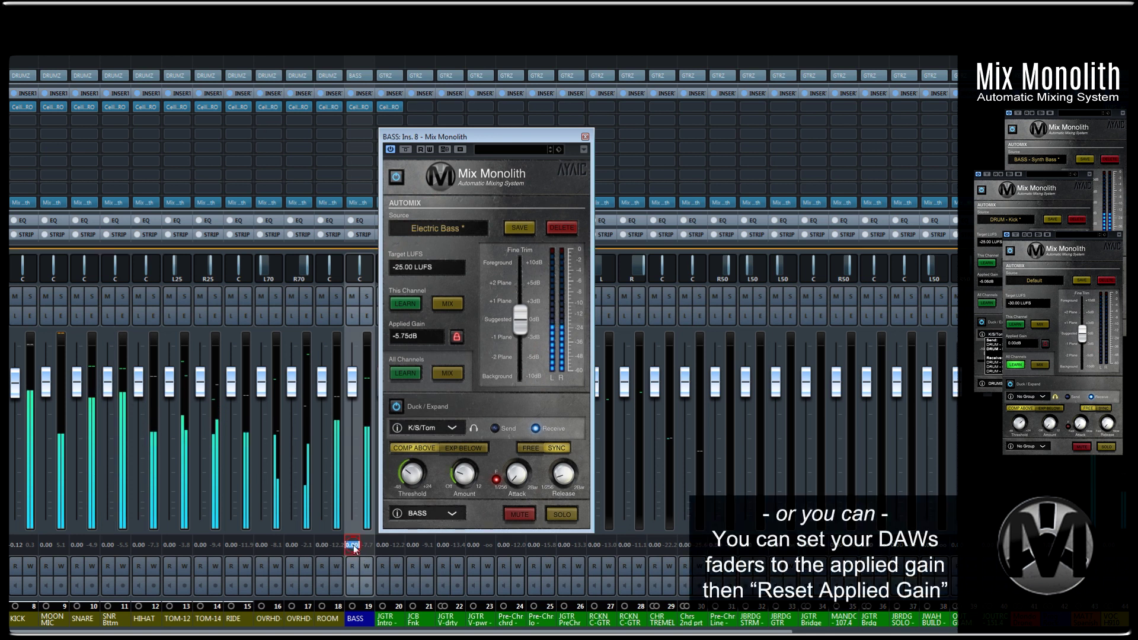
text(-5)
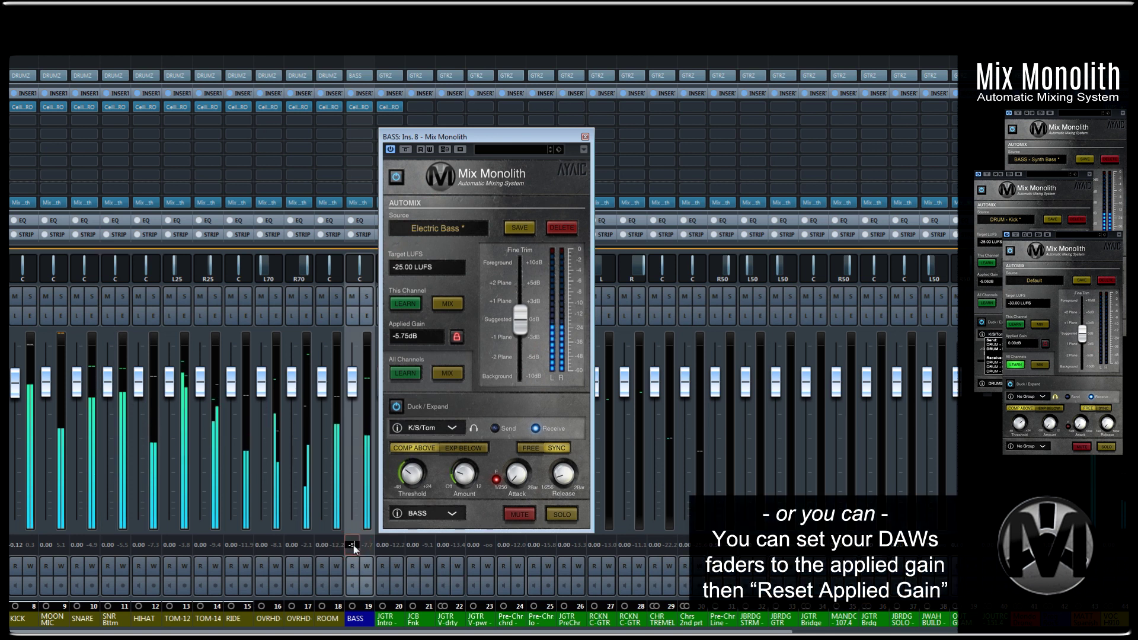
text(.75)
key(Return)
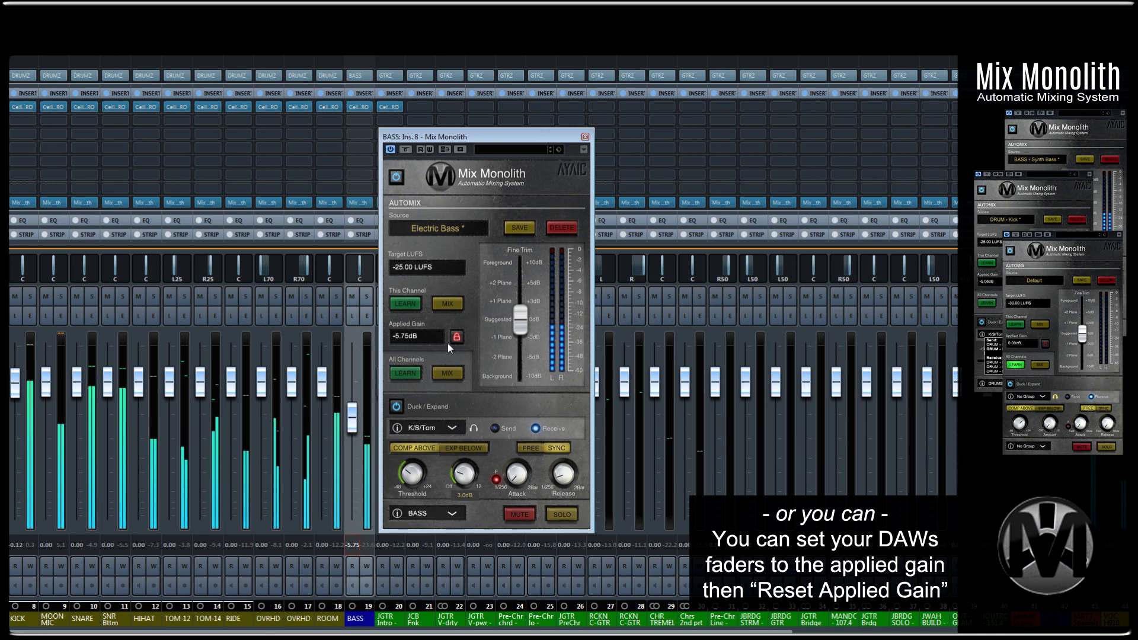
click(445, 230)
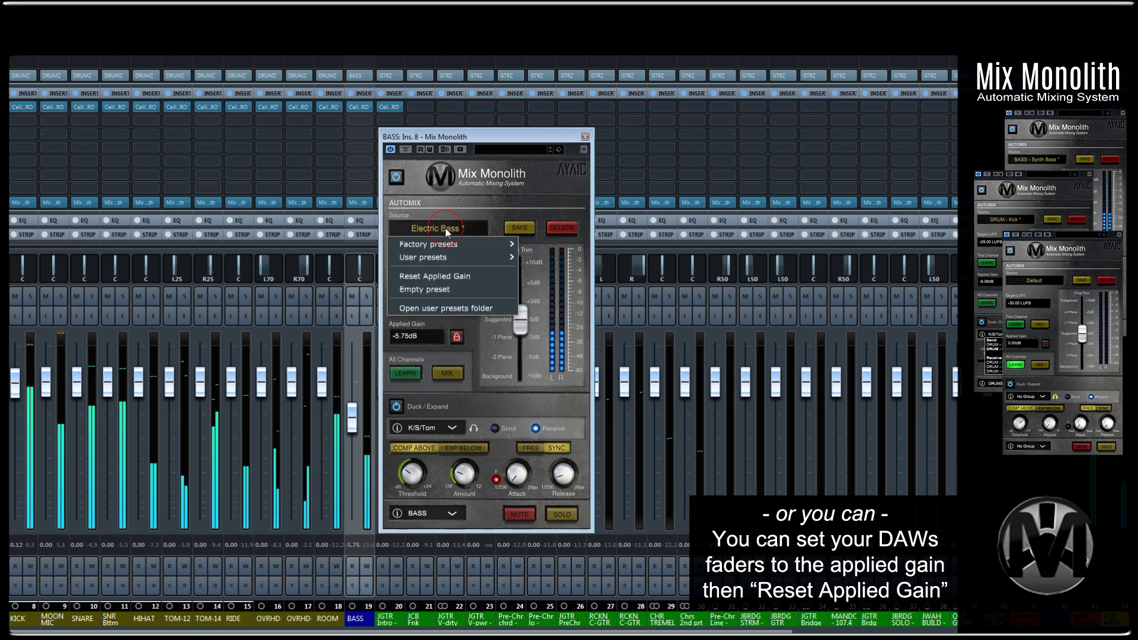
Reset the BASS Mix Monolith's applied gain to 0 dB and lock it
click(435, 277)
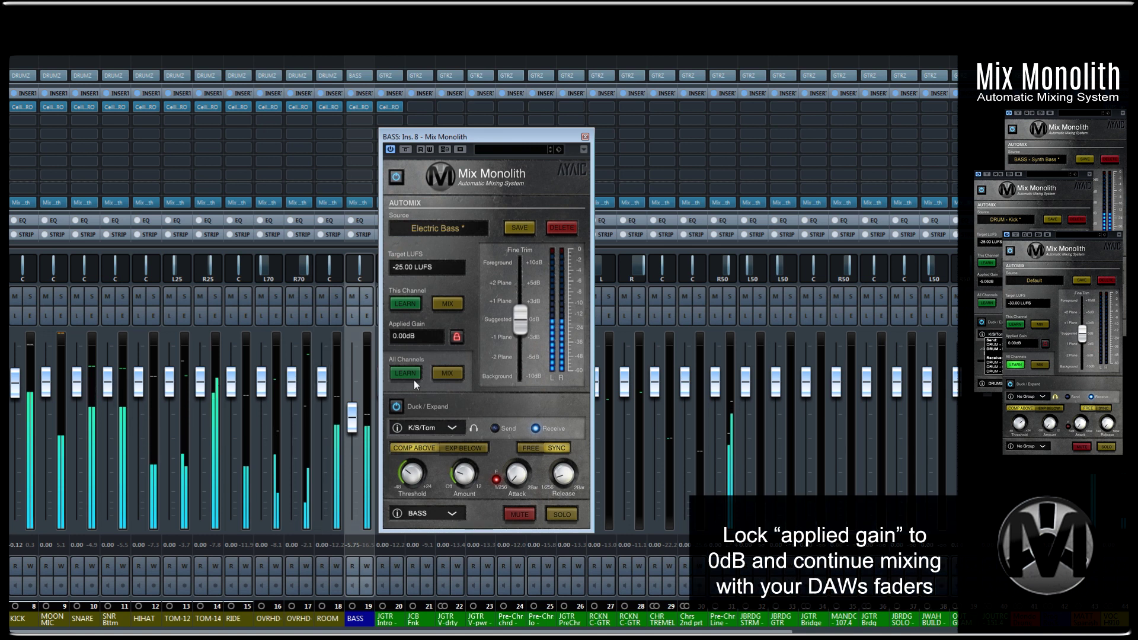
click(455, 337)
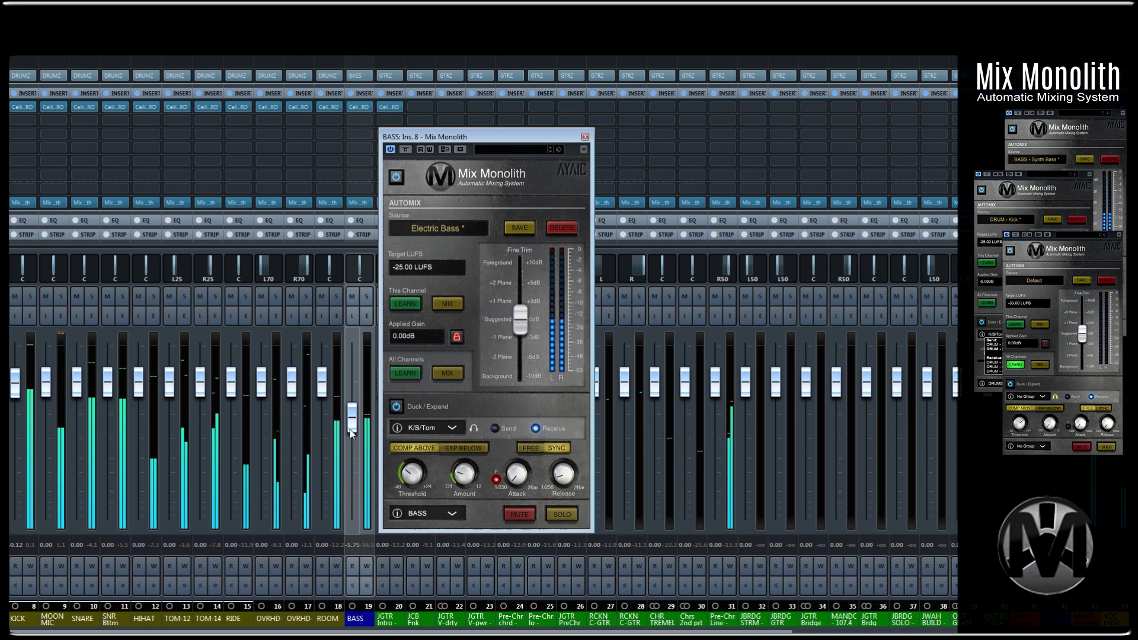
mouse_move(415, 475)
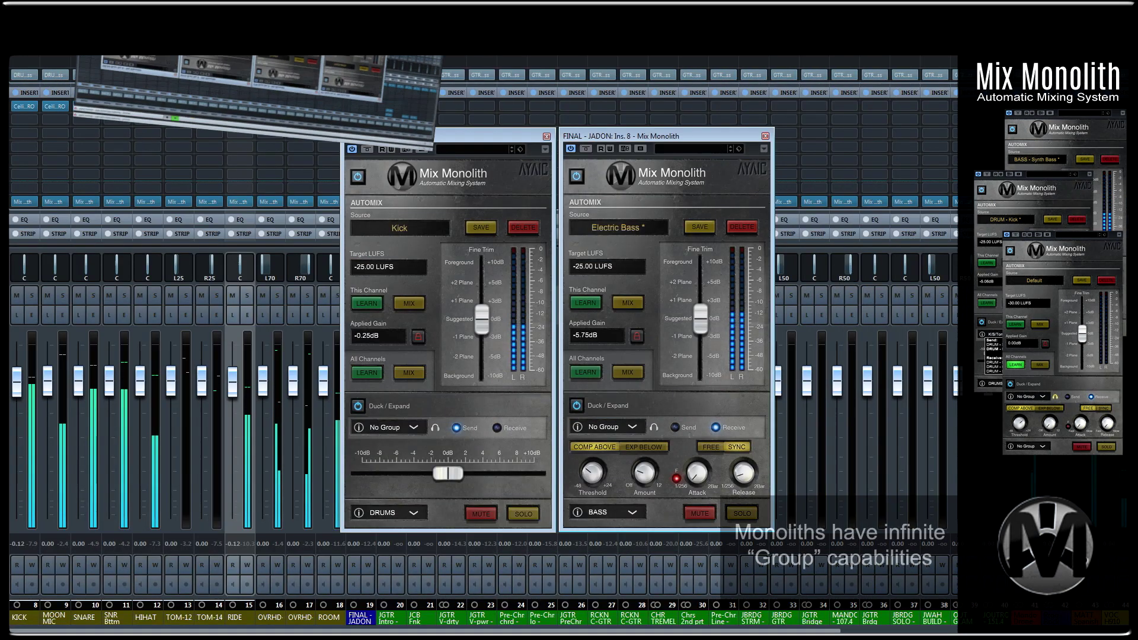
Create a Kick duck/expand group on KICK and add FINAL - JADON to it
click(391, 426)
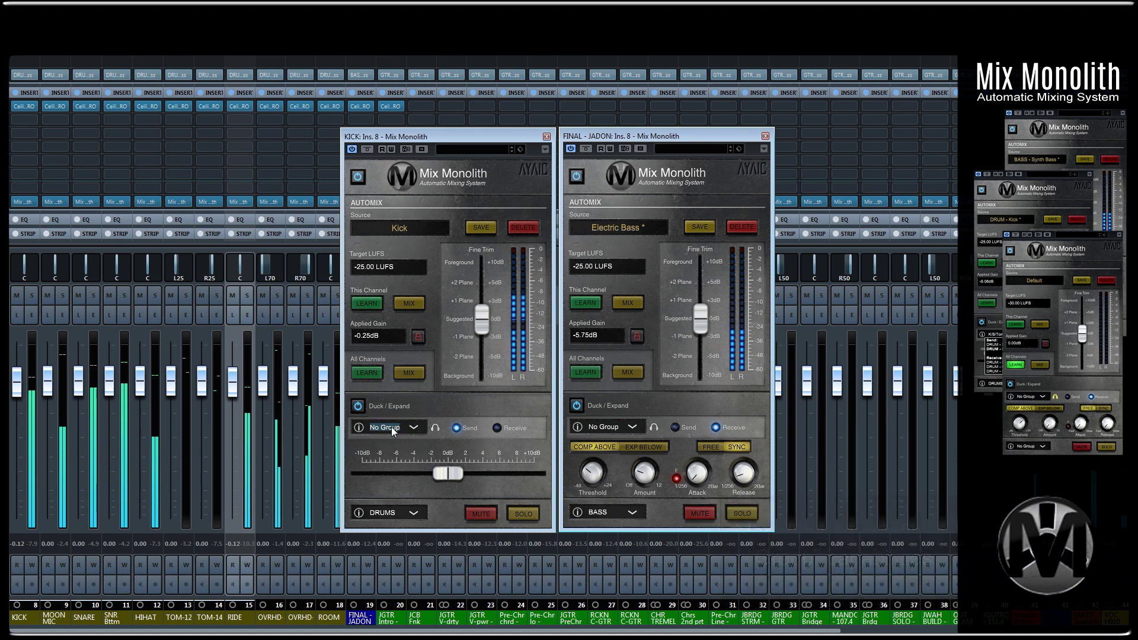
text(Kick)
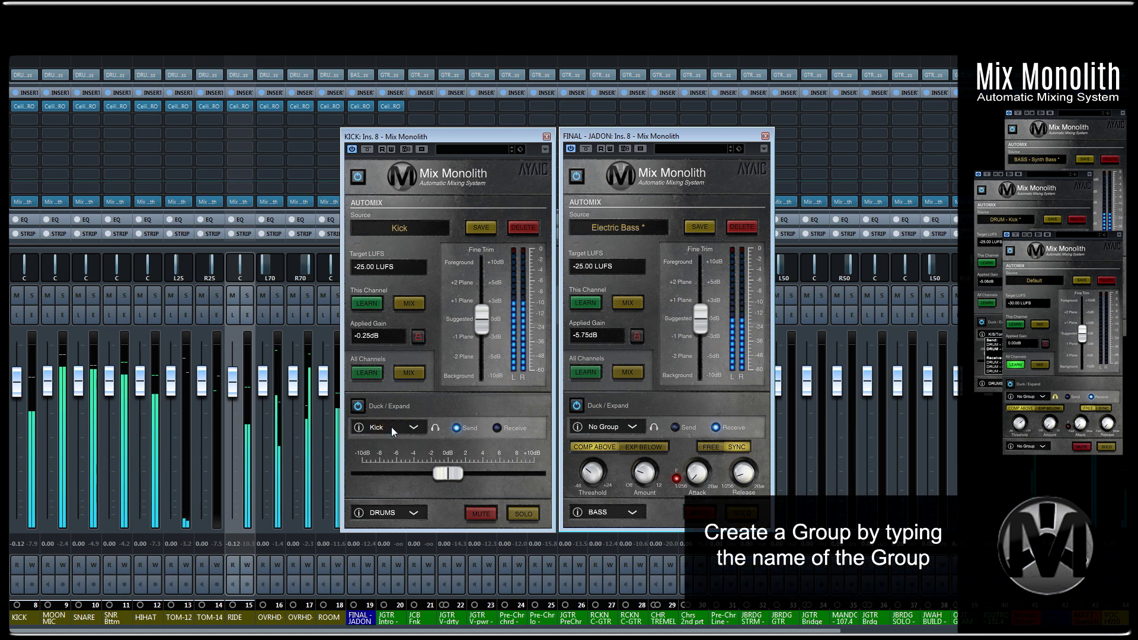
key(Return)
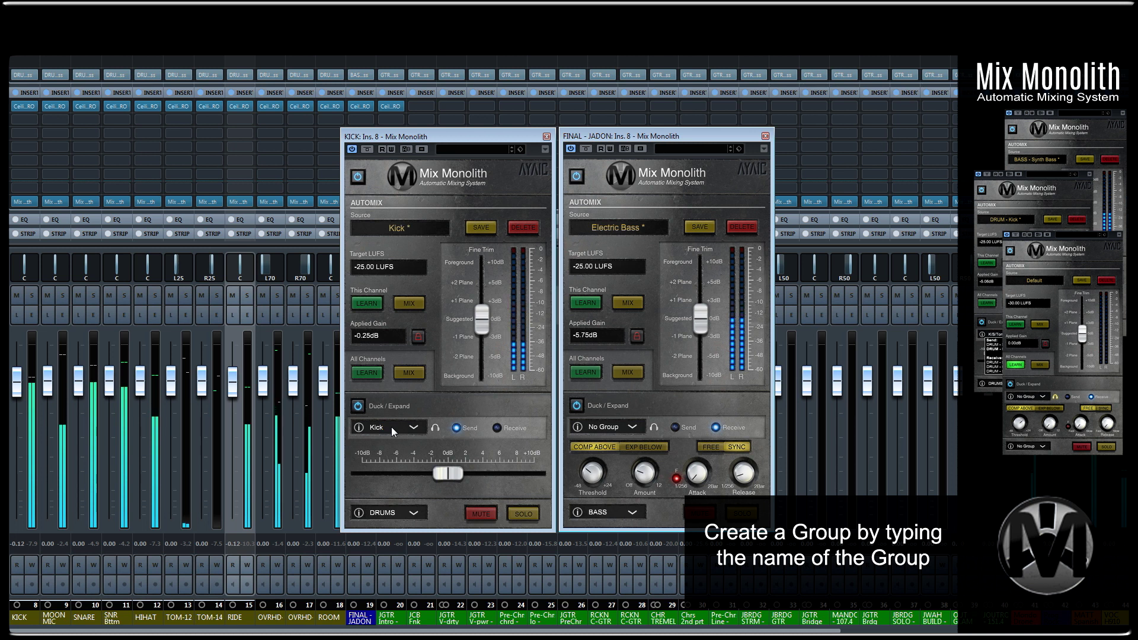
click(638, 425)
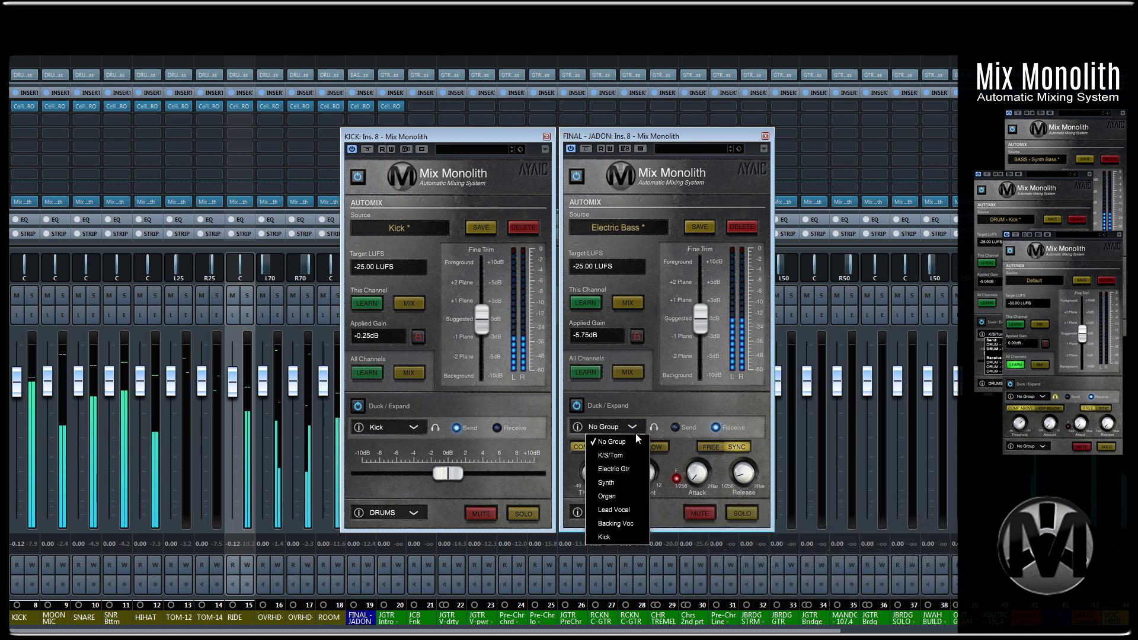
click(604, 537)
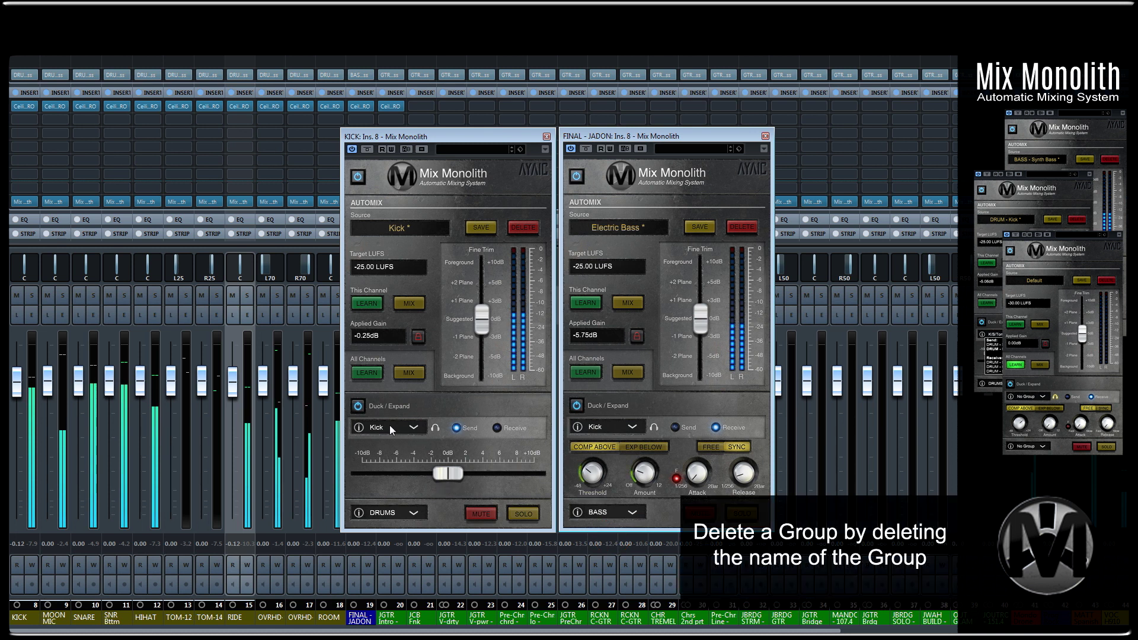
Delete the Kick group name and return FINAL - JADON to No Group
key(BackSpace)
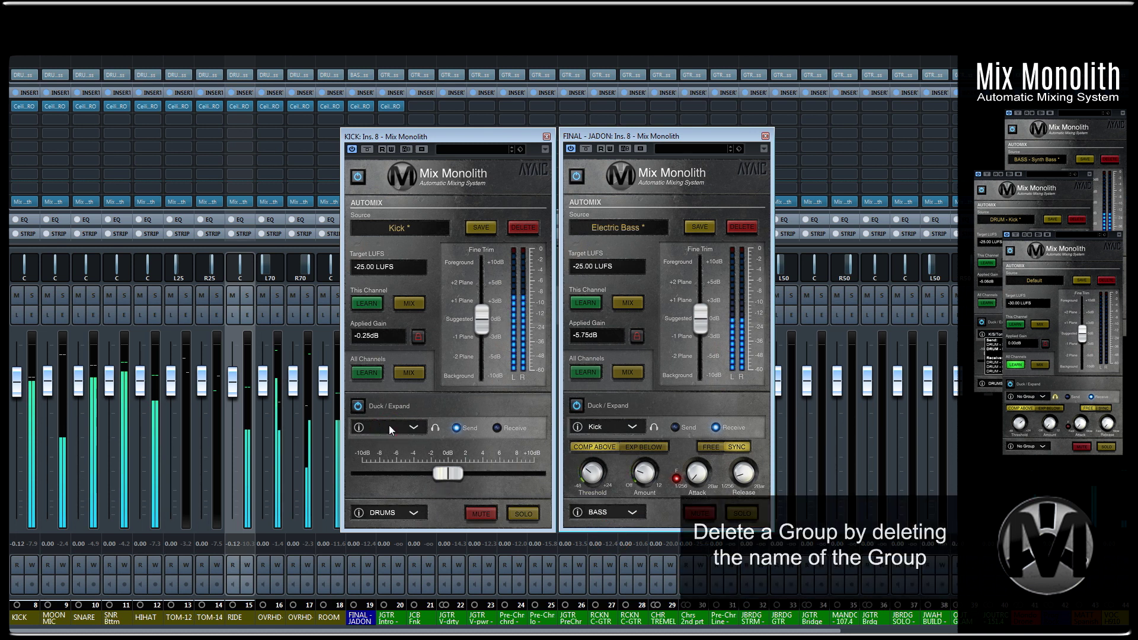
key(Return)
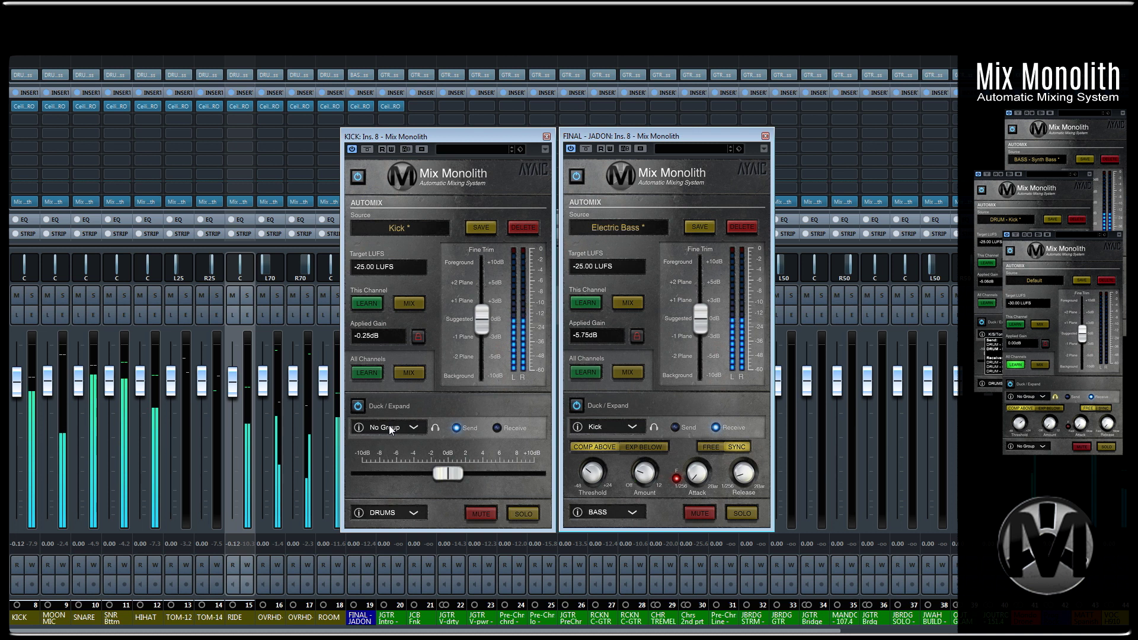
click(633, 426)
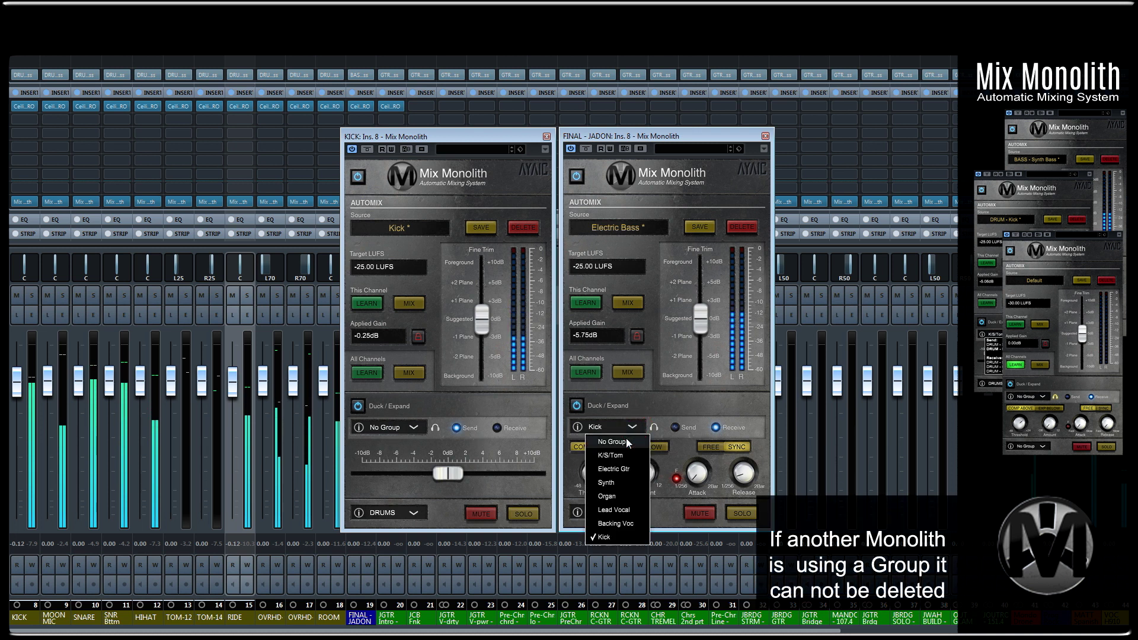
click(620, 442)
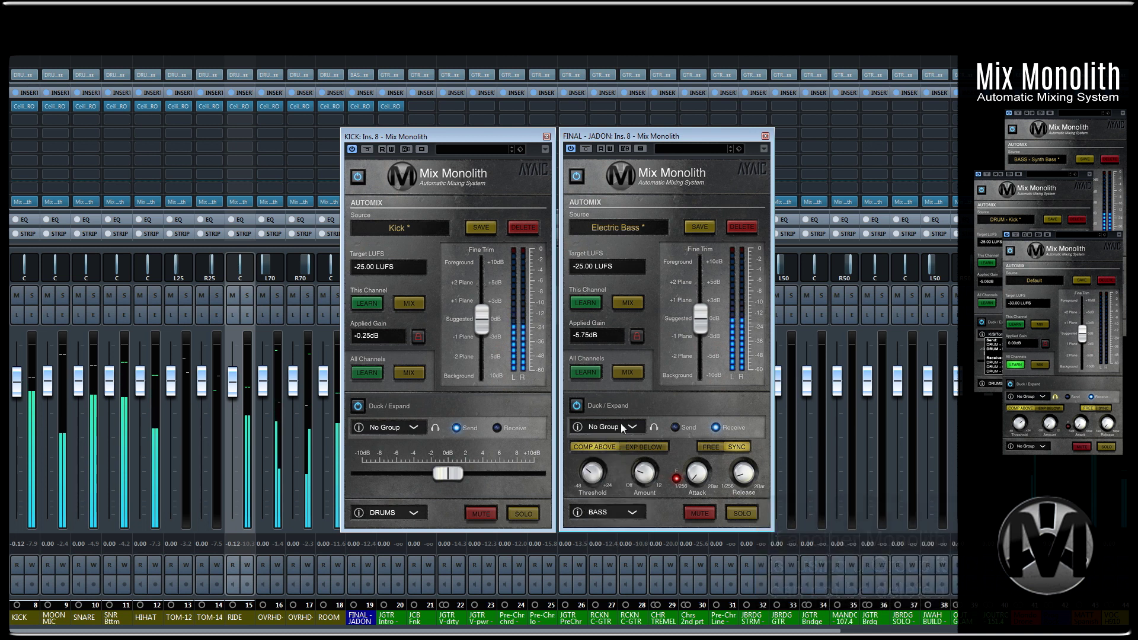
click(632, 426)
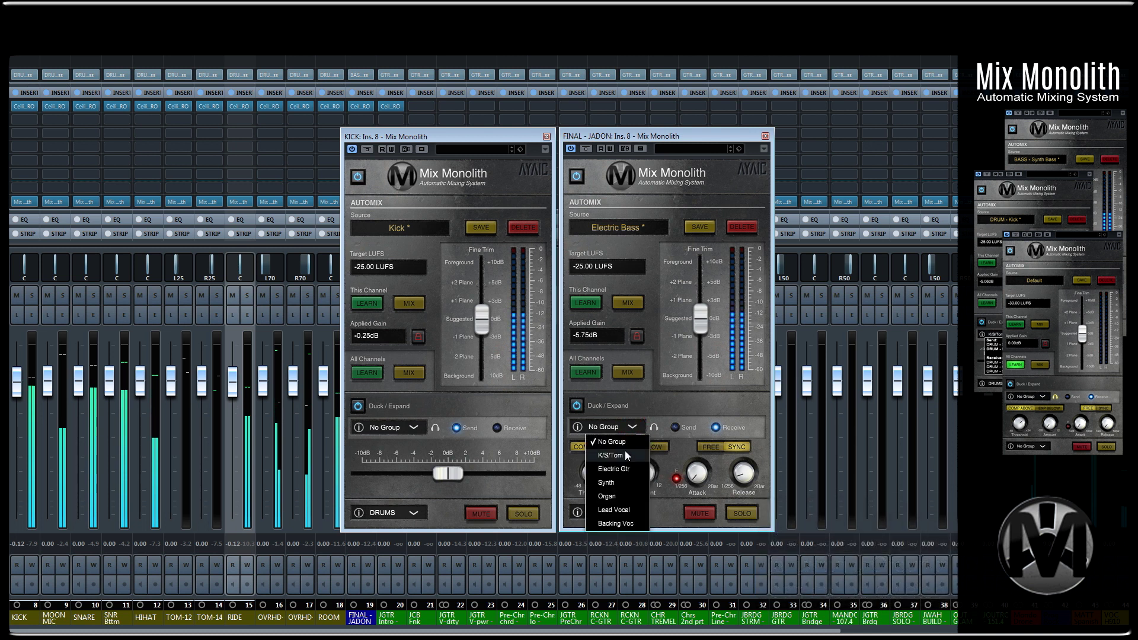
Put KICK and FINAL - JADON together in a new kick duck/expand group
click(674, 402)
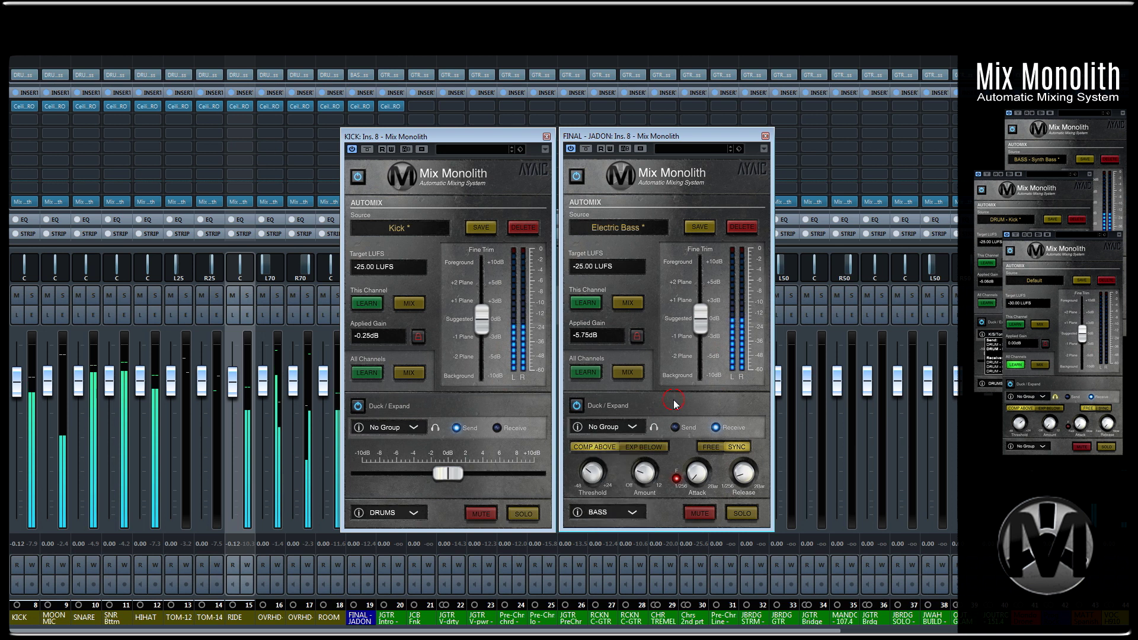
click(386, 425)
text(kick)
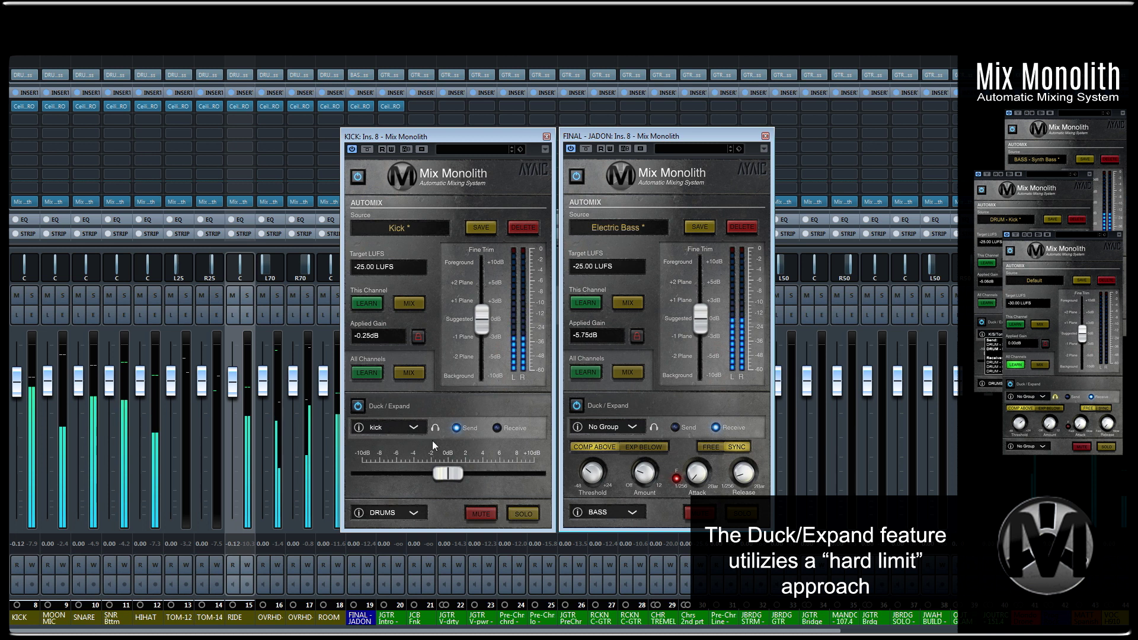
click(631, 427)
click(617, 537)
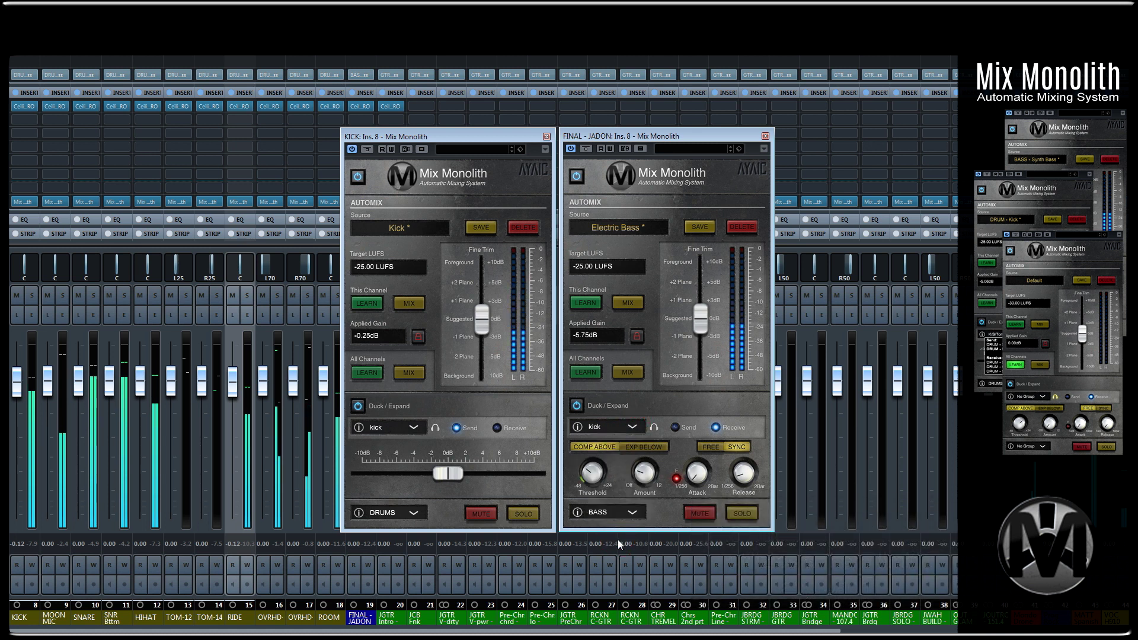
Set FINAL - JADON's ducking to COMP ABOVE with a 2.7 dB amount
click(638, 444)
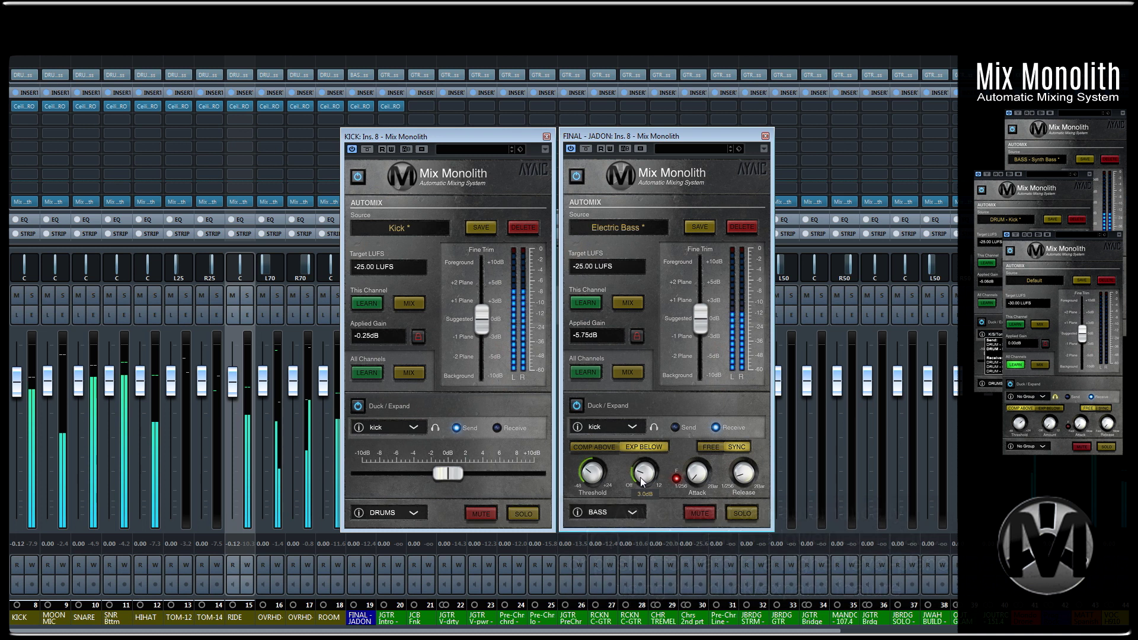
drag(642, 481, 646, 456)
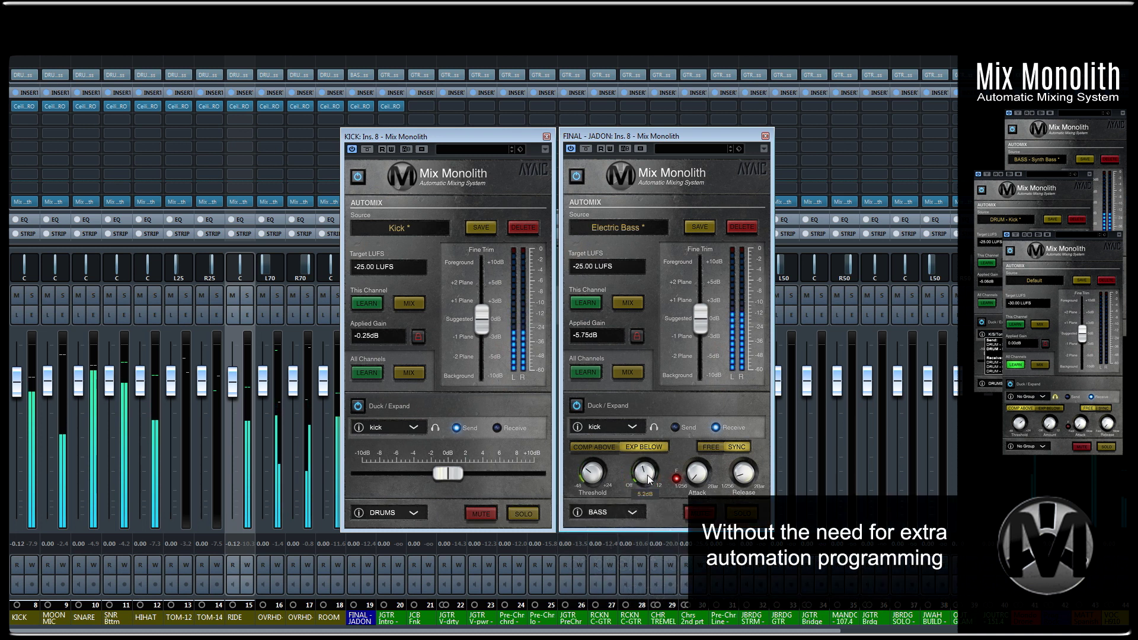
drag(644, 474, 638, 490)
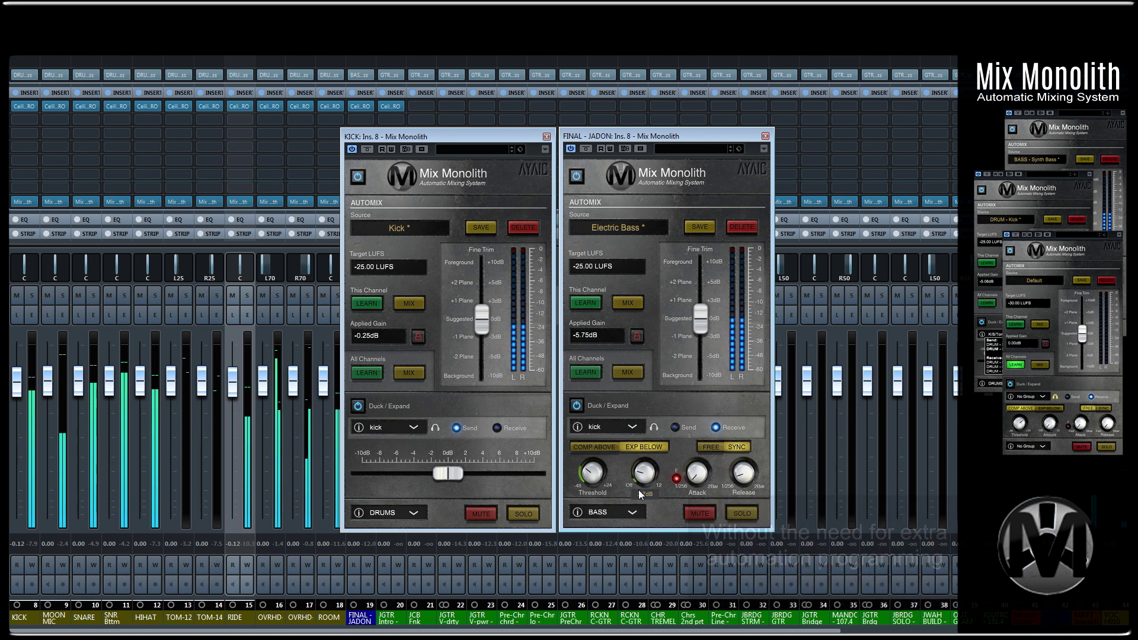
click(594, 450)
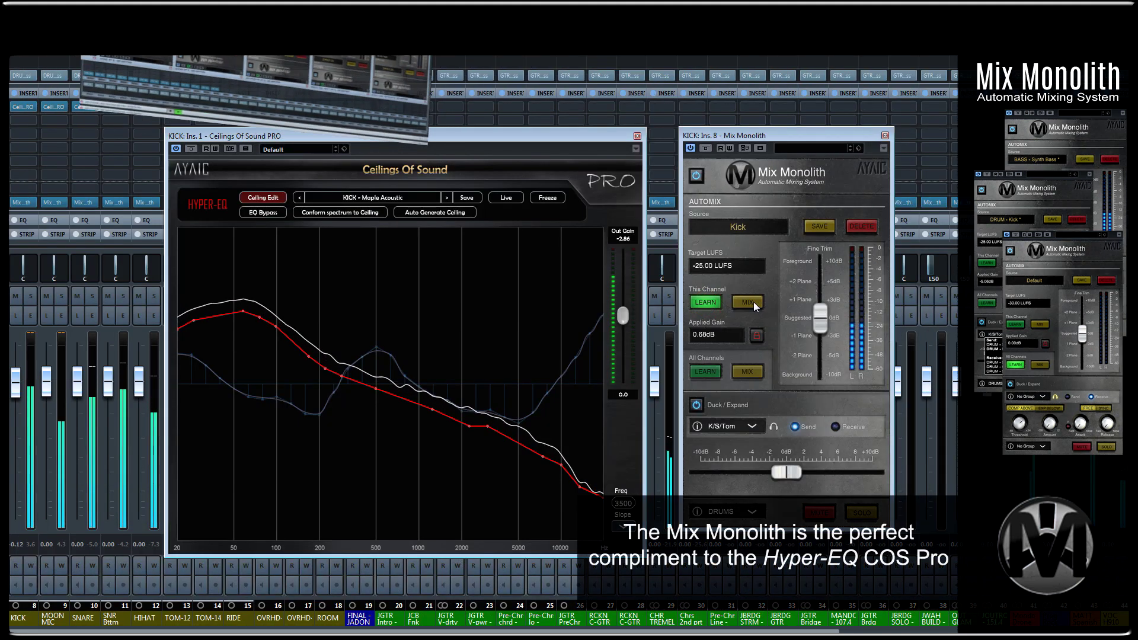
Switch the kick ceiling to KICK - Metal Monster and relearn and apply the kick's gain
click(752, 301)
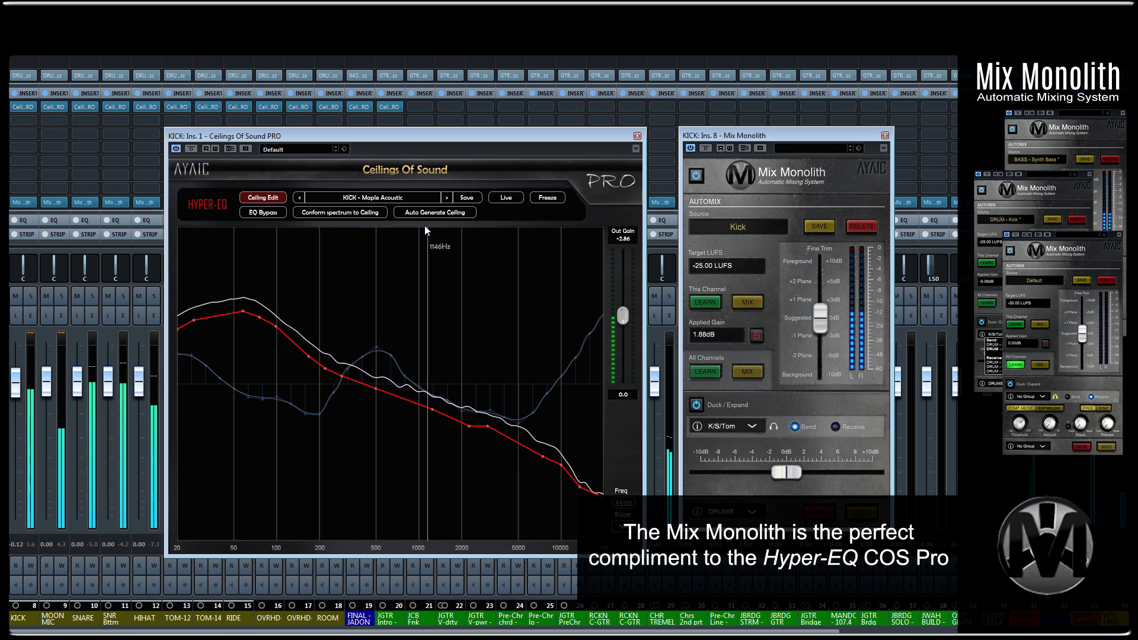
click(447, 198)
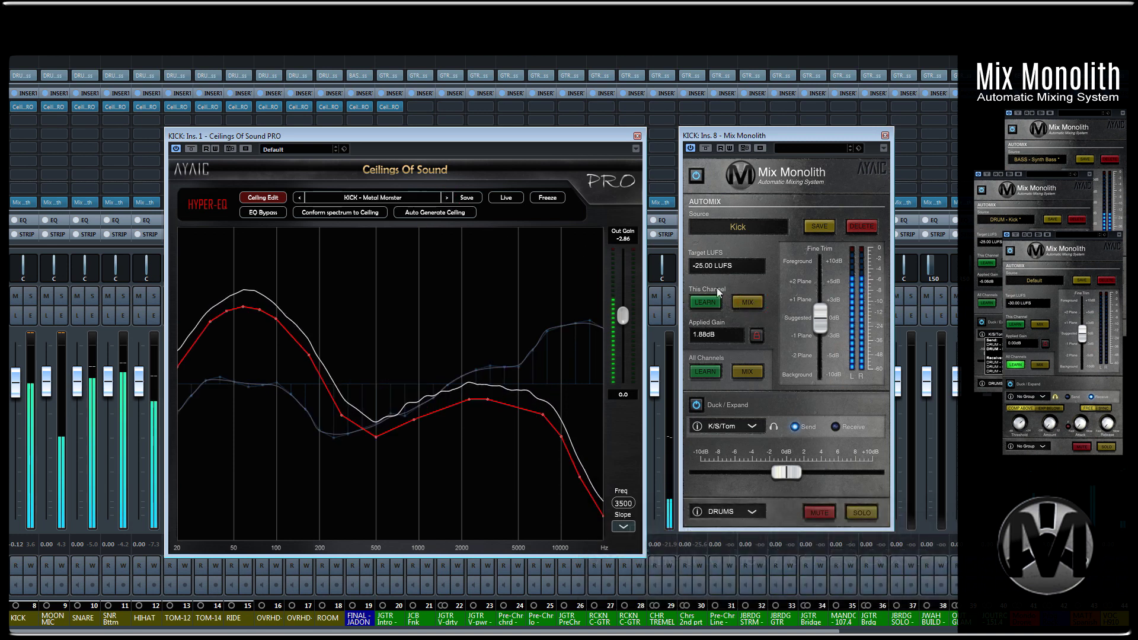
click(706, 302)
click(747, 303)
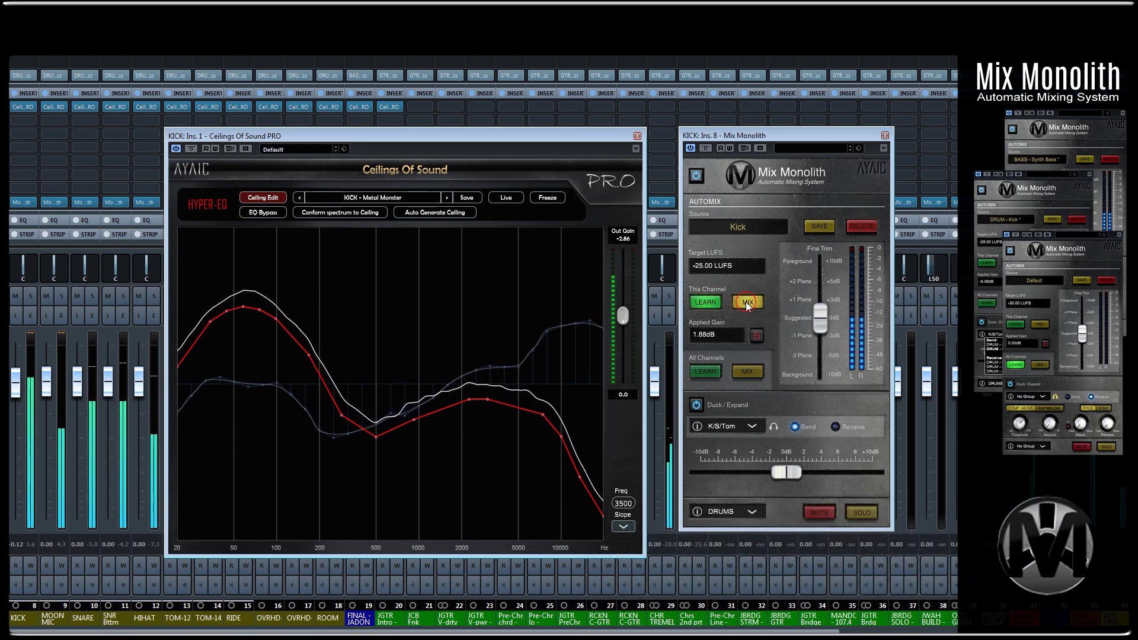
Try KICK - Minneapolis Huge with a 2354 Hz peak, reapplying 9.19 dB gain, then load KICK - Moon Mic
click(447, 197)
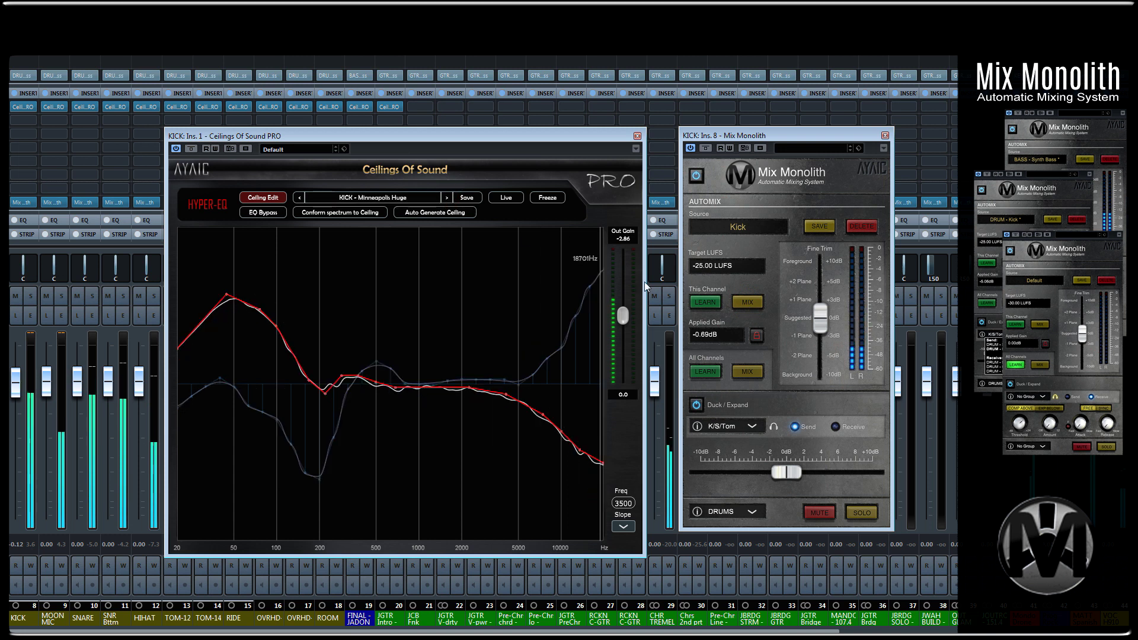
click(747, 301)
drag(472, 388, 472, 370)
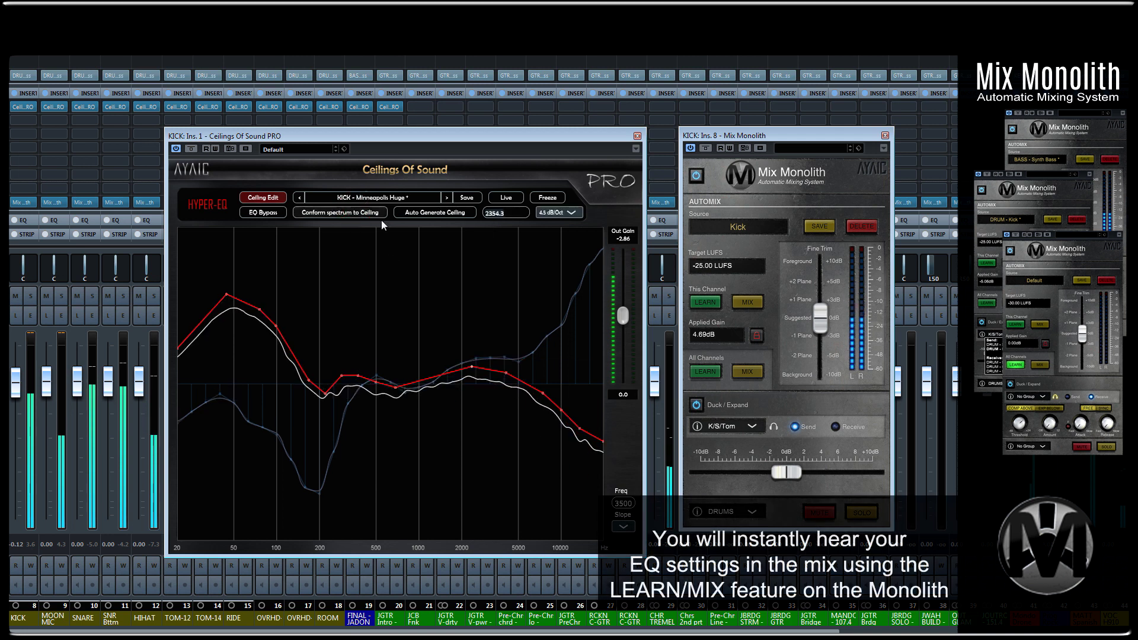
click(753, 302)
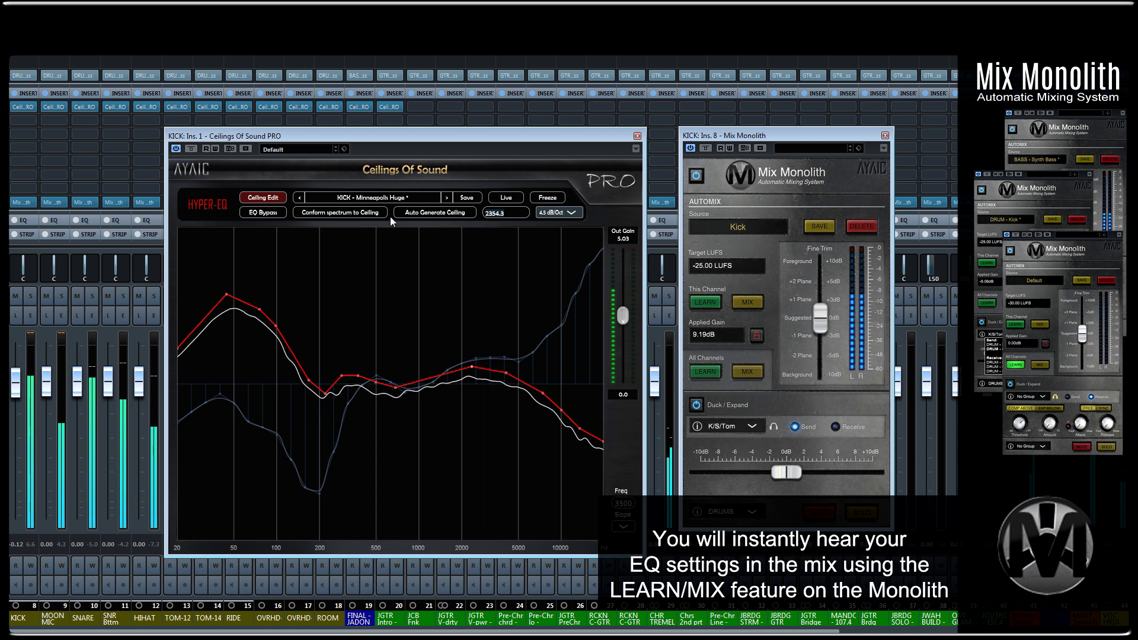
click(446, 197)
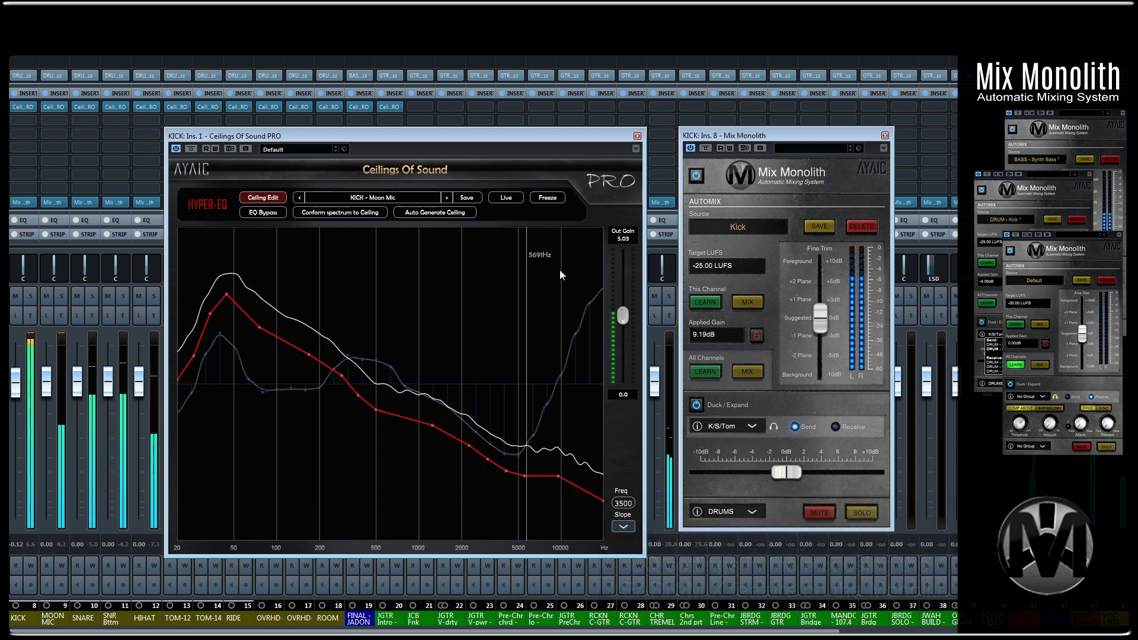
Relearn and apply the kick's Mix Monolith gain at -2.26 dB, then switch the ceiling to KICK - Muffled
click(703, 303)
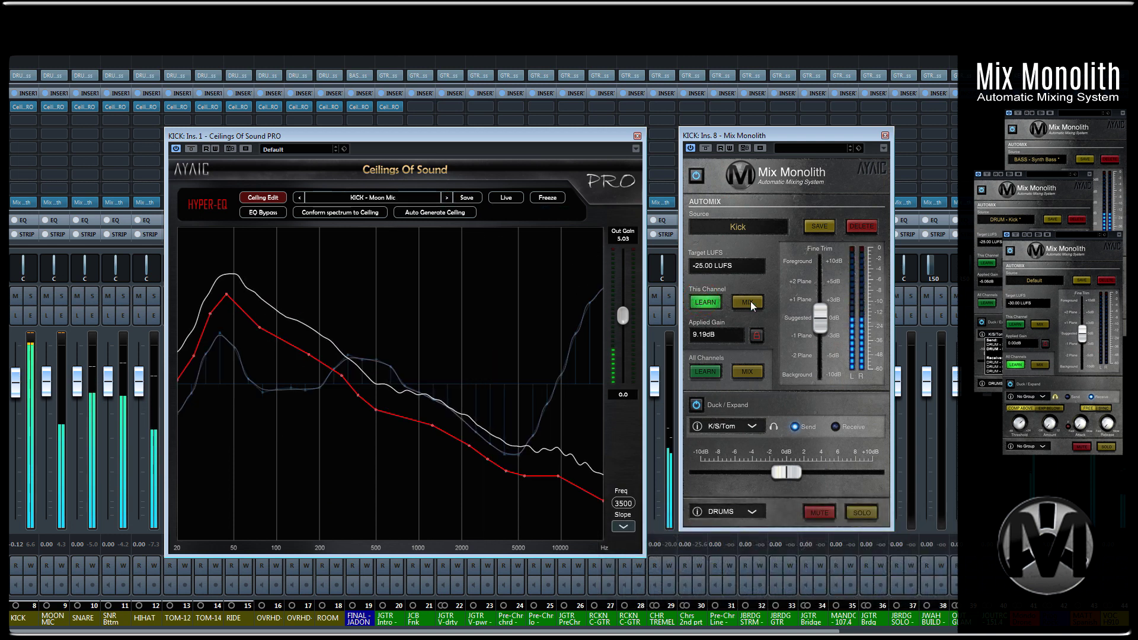
click(747, 303)
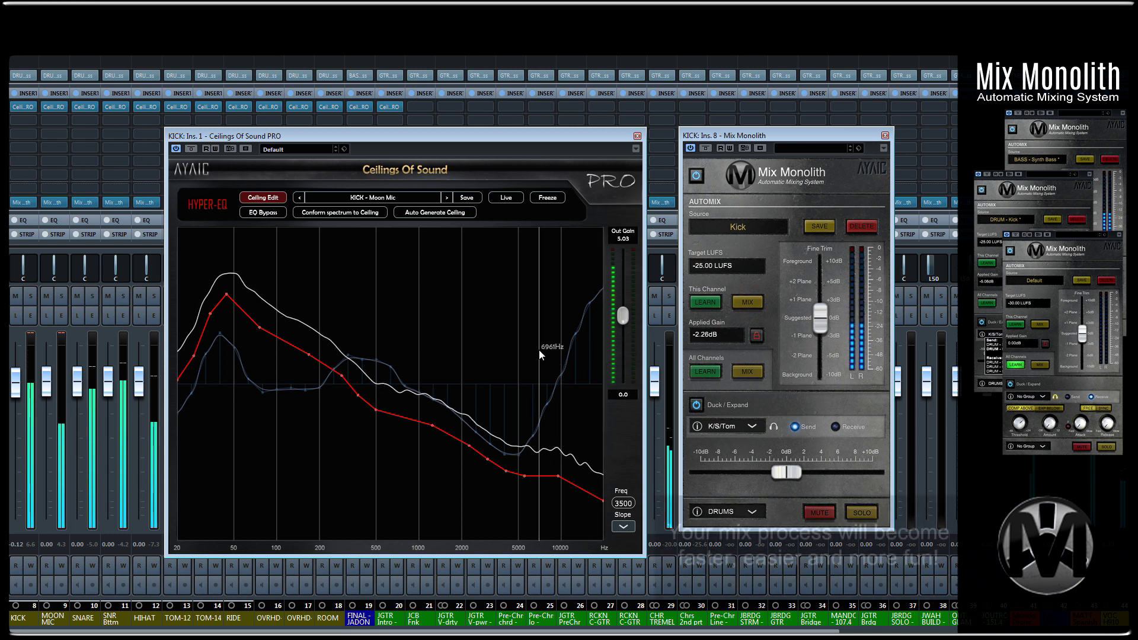
click(446, 198)
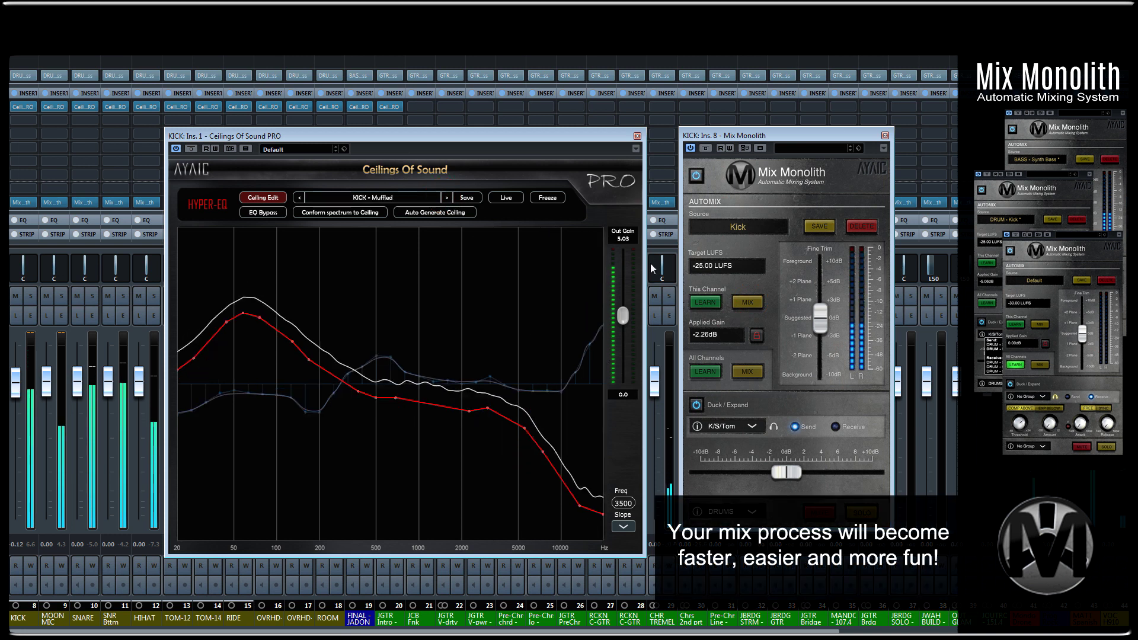